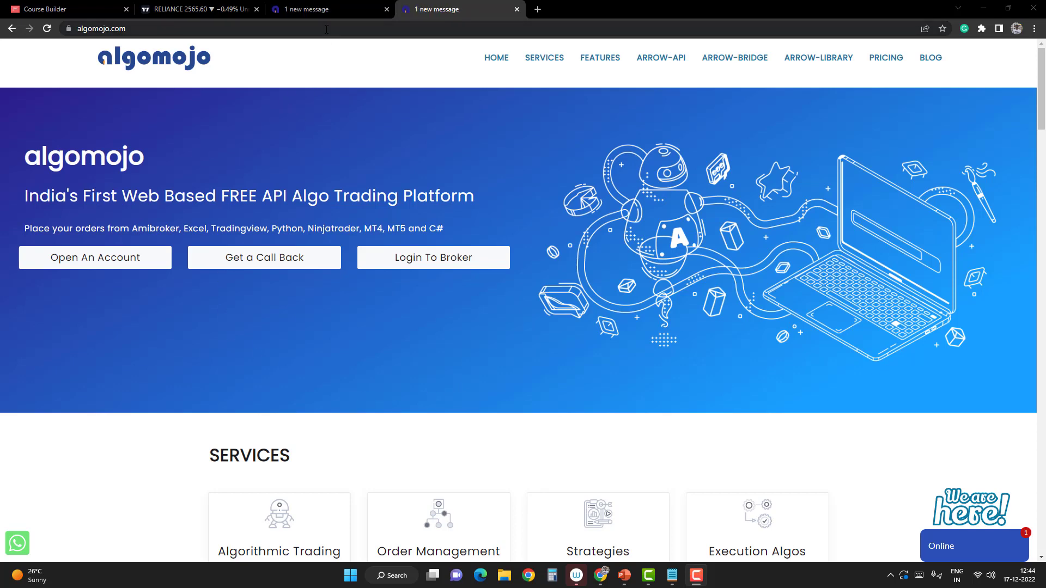
Switch to the Algomojo terminal's market depth page showing SBIN-EQ quotes and the stock watchlist
{"action": "left_click", "coordinate": [316, 11]}
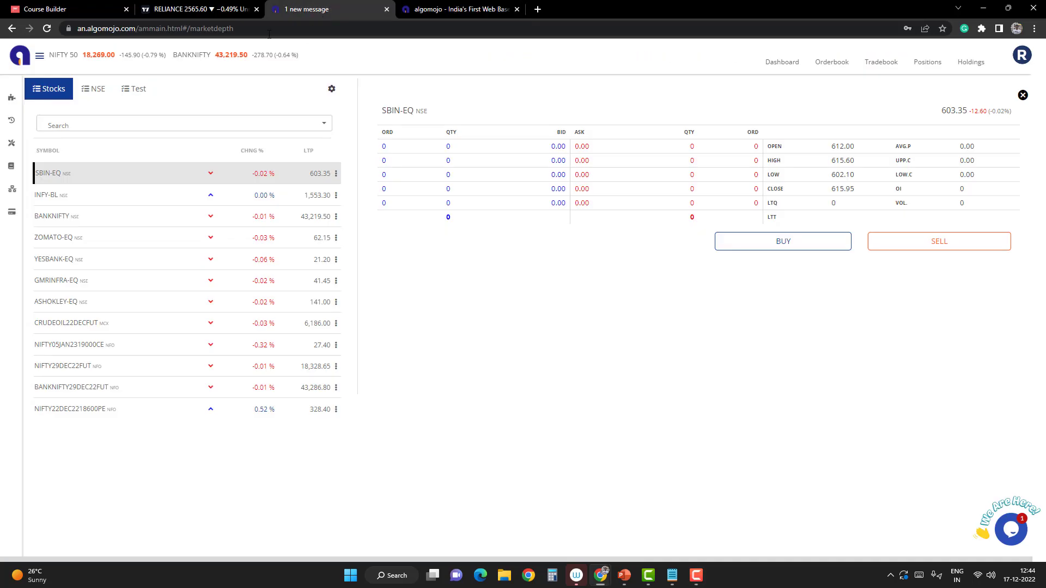
Set the RELIANCE chart in TradingView to a 5-minute timeframe
{"action": "left_click", "coordinate": [177, 9]}
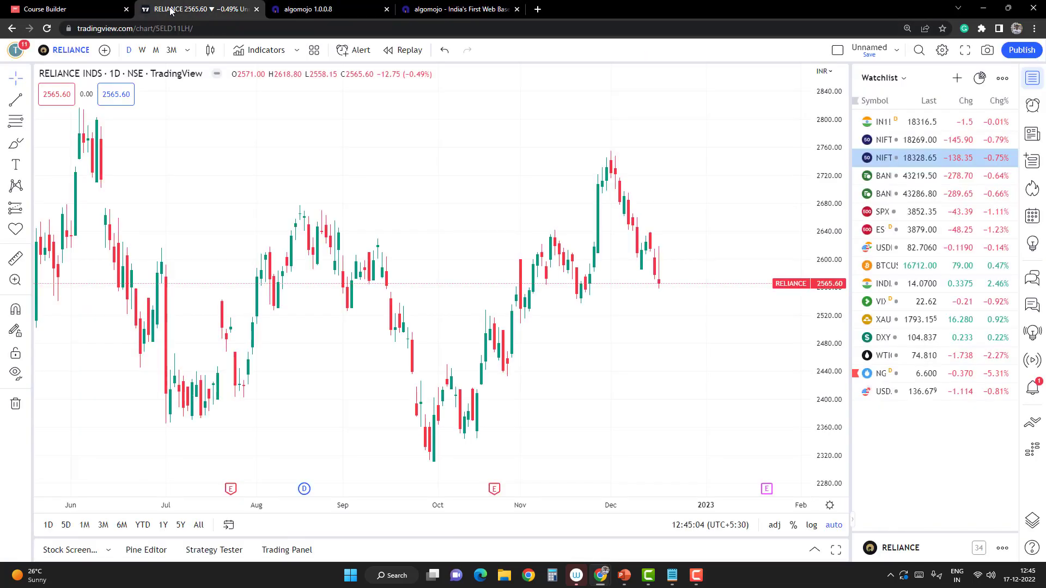
{"action": "left_click", "coordinate": [189, 50]}
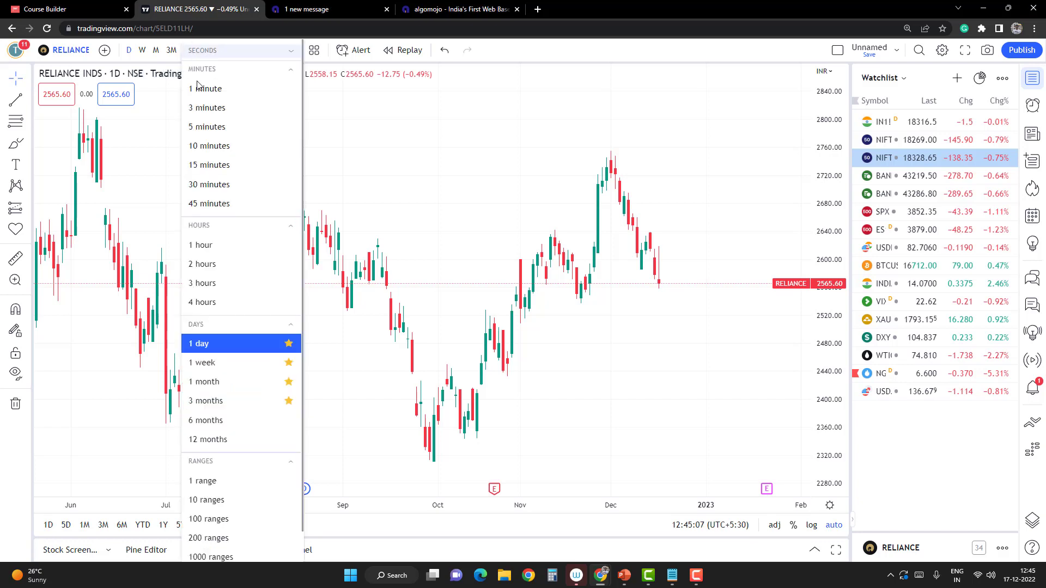
{"action": "left_click", "coordinate": [210, 129]}
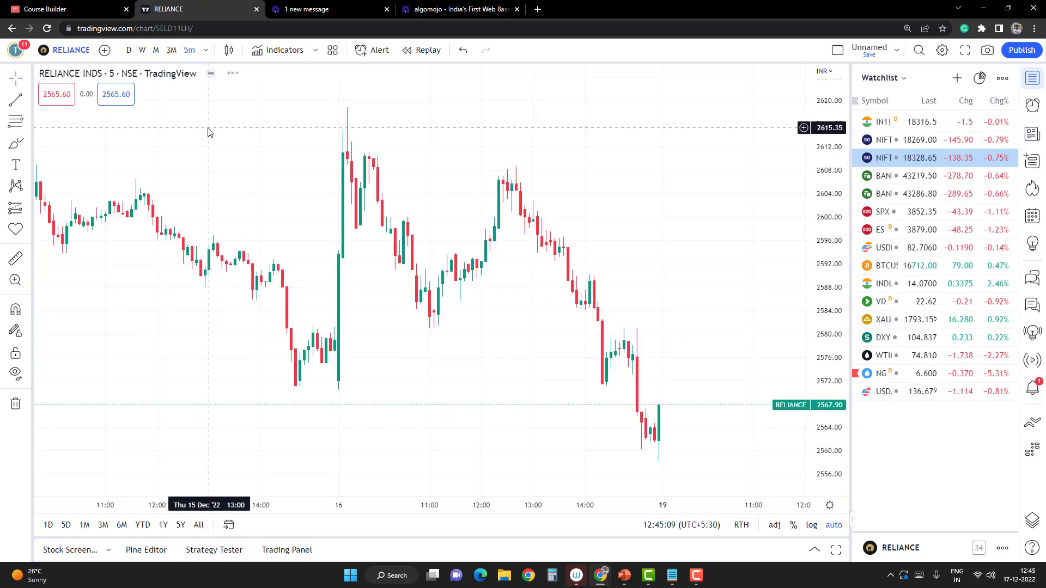
List the built-in technical strategies in the Indicators, Metrics & Strategies dialog
{"action": "left_click", "coordinate": [276, 53]}
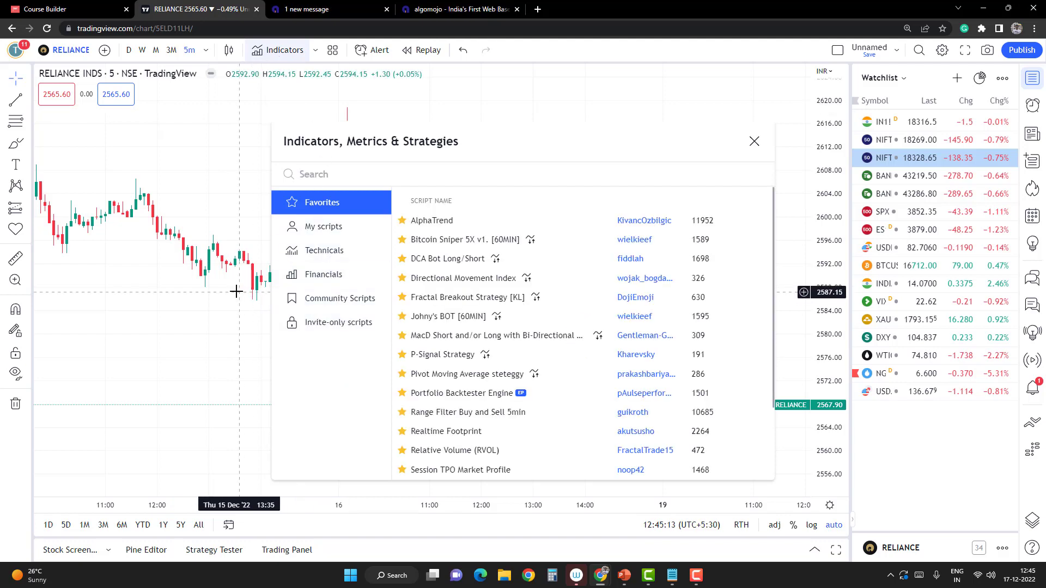
{"action": "left_click", "coordinate": [319, 258]}
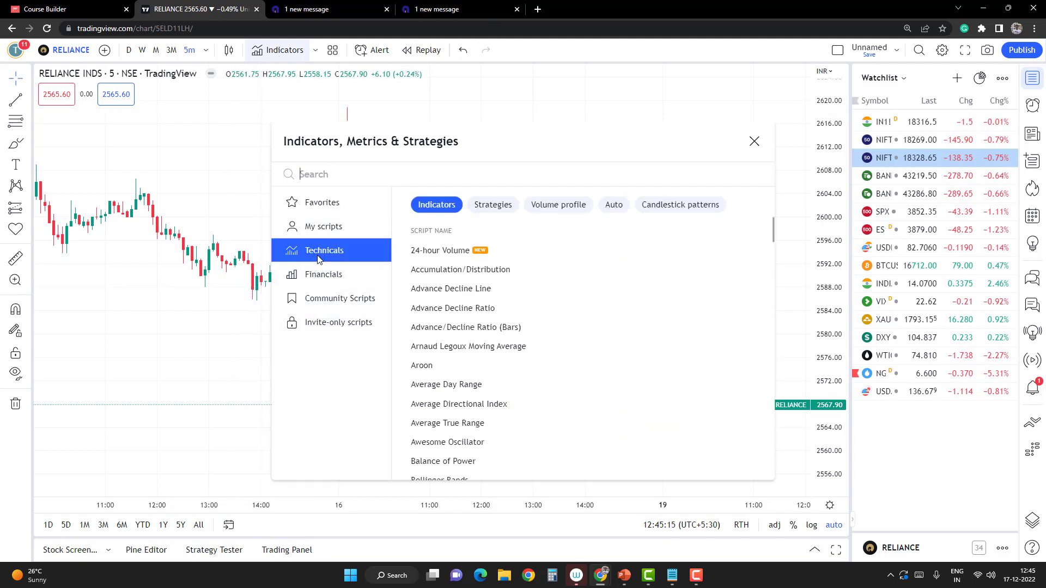
{"action": "left_click", "coordinate": [489, 207]}
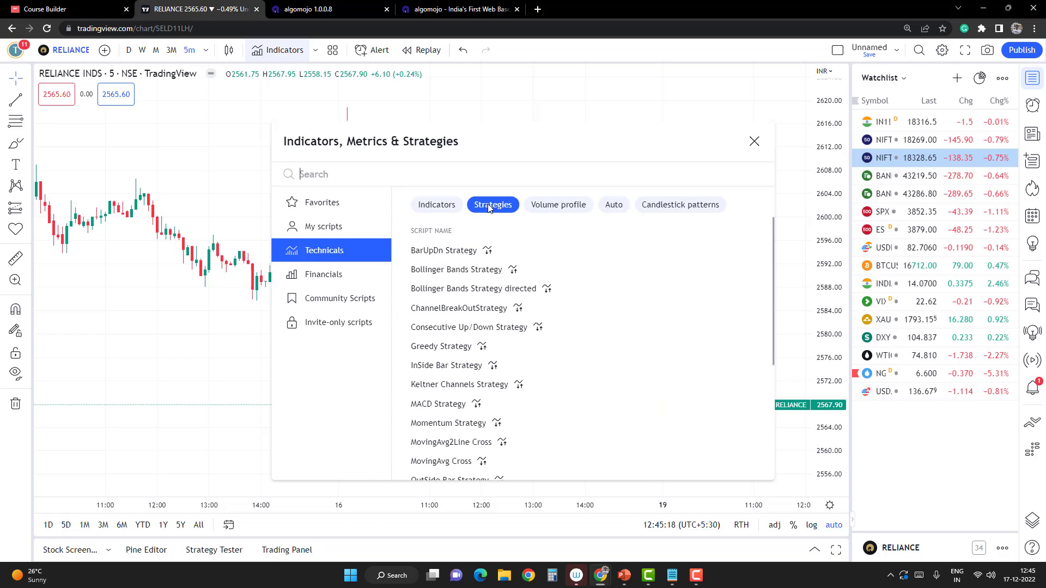
Add ChannelBreakOutStrategy to the RELIANCE 5m chart and collapse the Strategy Tester panel
{"action": "left_click", "coordinate": [447, 309]}
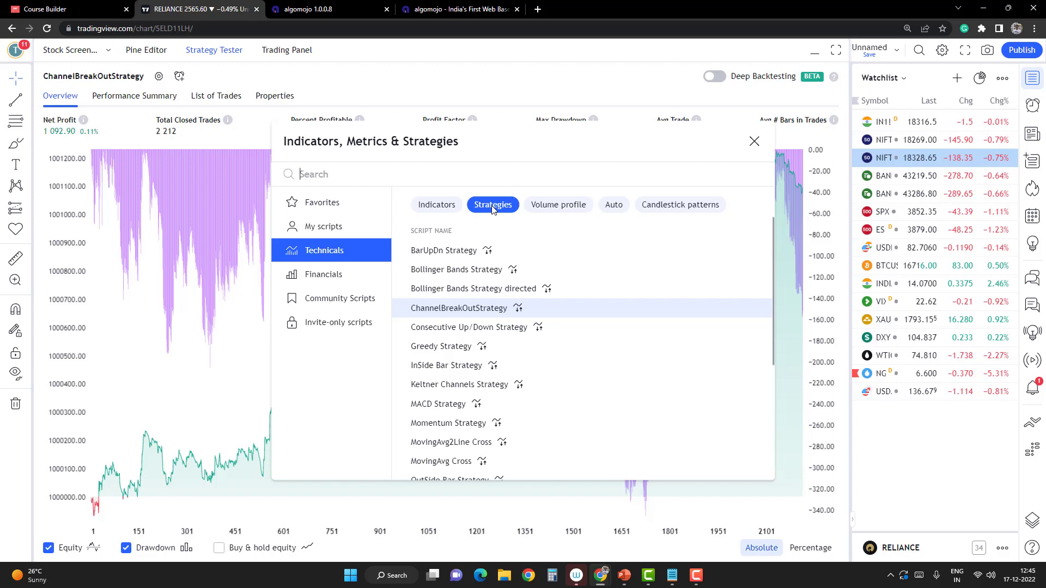
{"action": "left_click", "coordinate": [753, 141]}
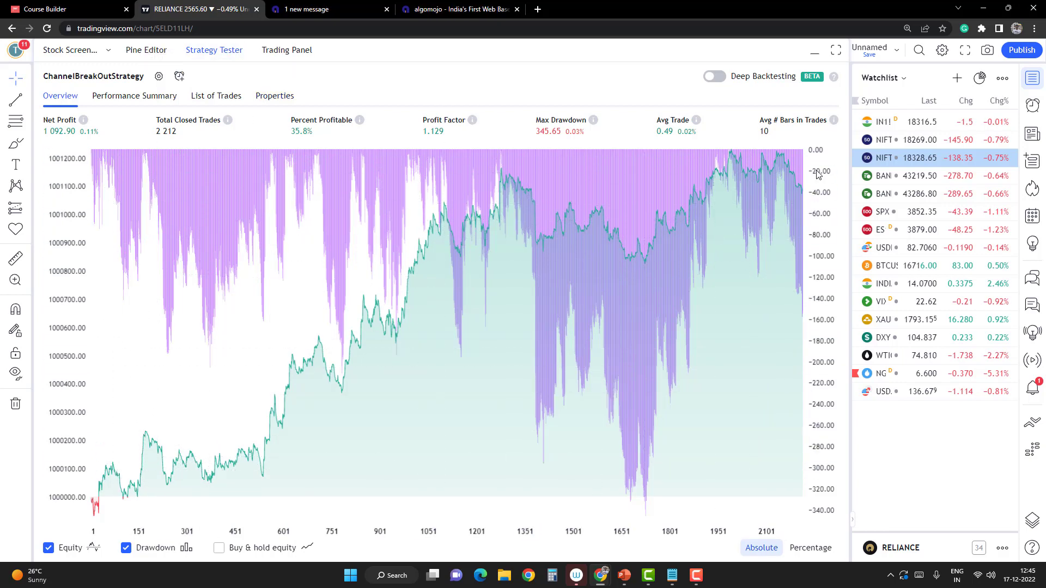
{"action": "left_click", "coordinate": [213, 49]}
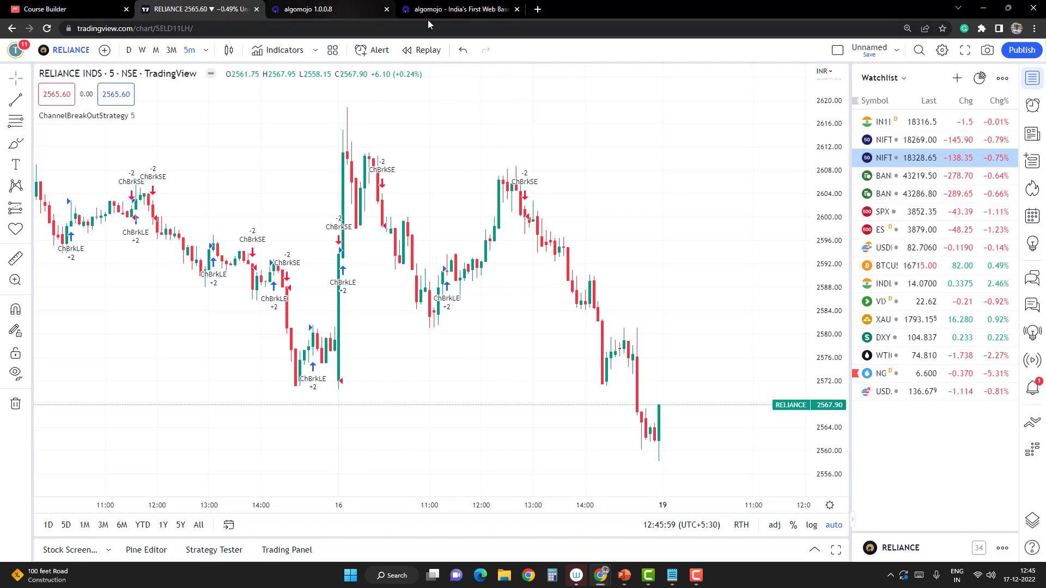
Go to the PlaceSmartOrder section of Algomojo's ARROW-API documentation
{"action": "left_click", "coordinate": [444, 9]}
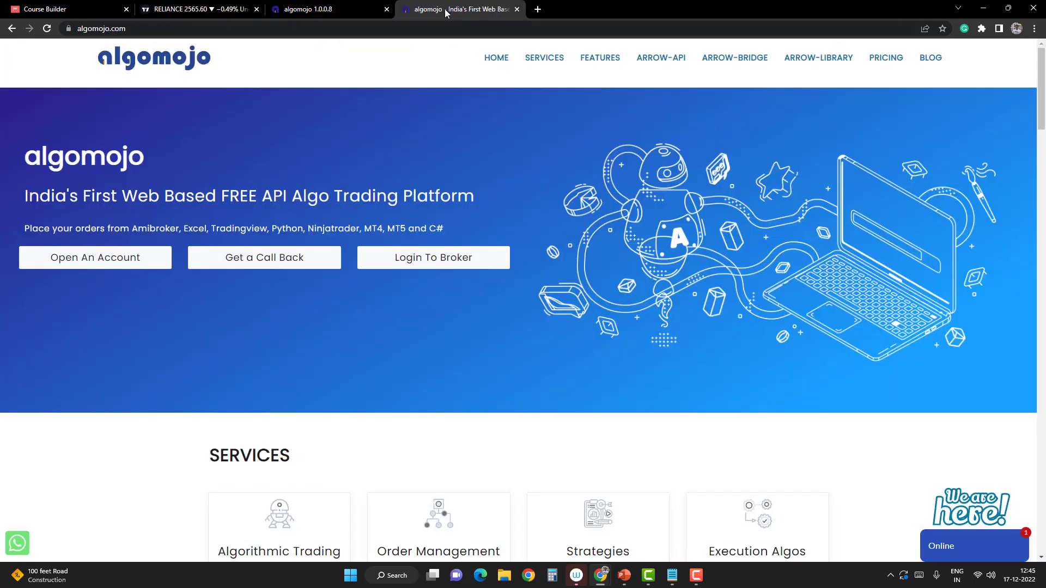
{"action": "left_click", "coordinate": [658, 58]}
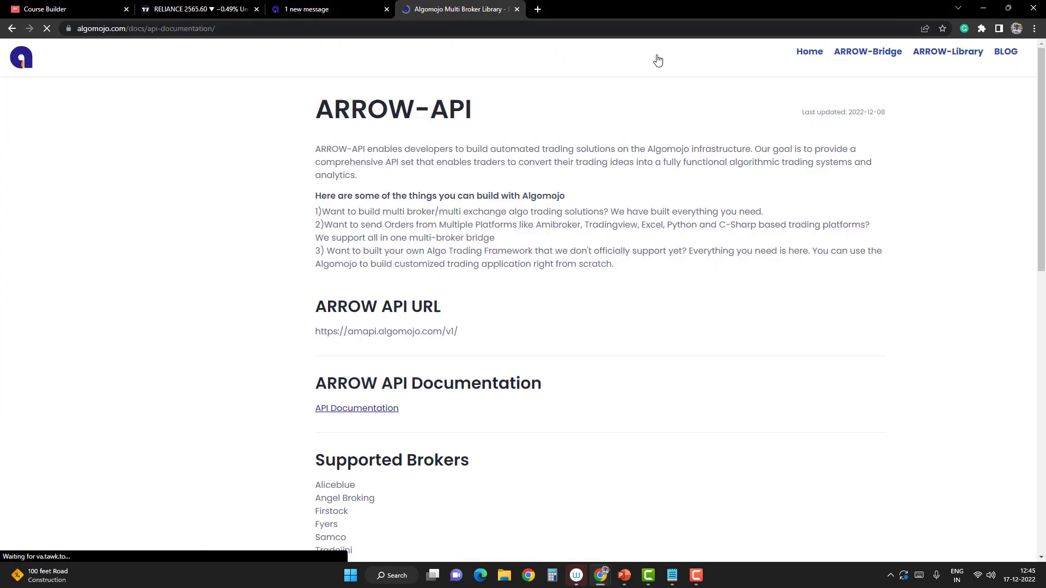
{"action": "left_click", "coordinate": [343, 413]}
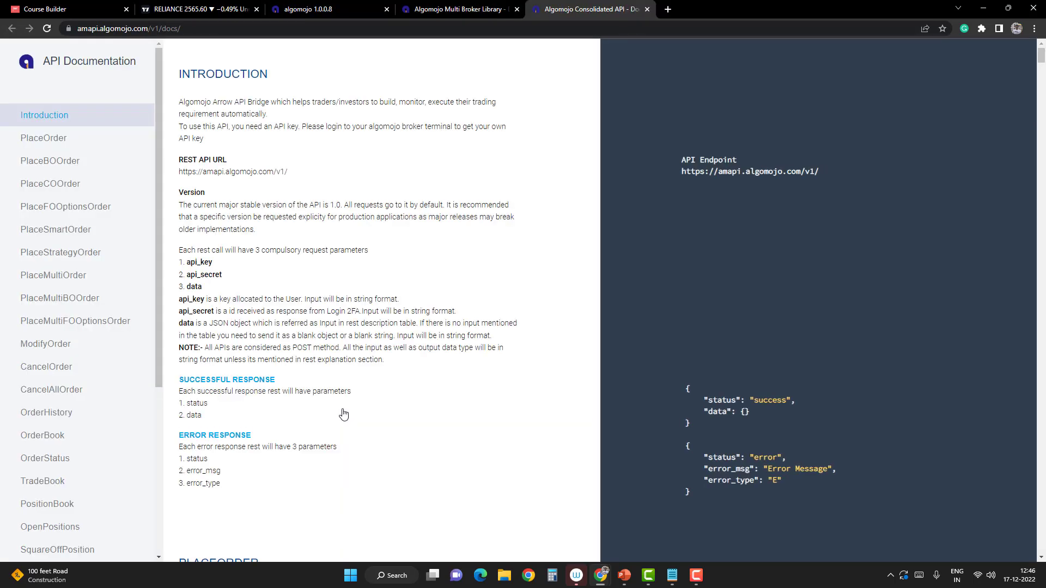
{"action": "left_click", "coordinate": [53, 231]}
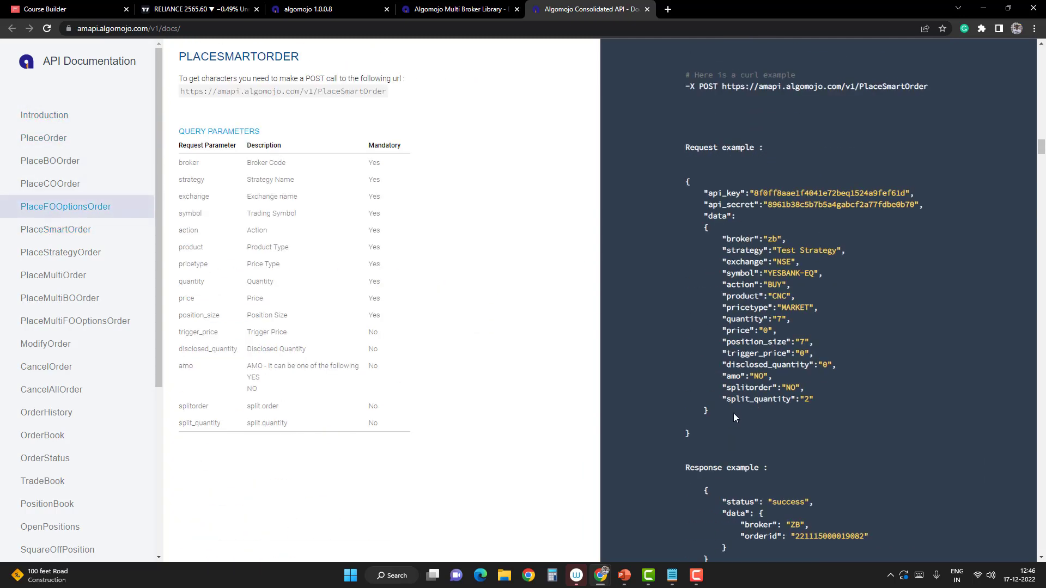
Select the PlaceSmartOrder request example JSON from brace to brace and copy it
{"action": "left_click_drag", "start_coordinate": [692, 433], "coordinate": [678, 182]}
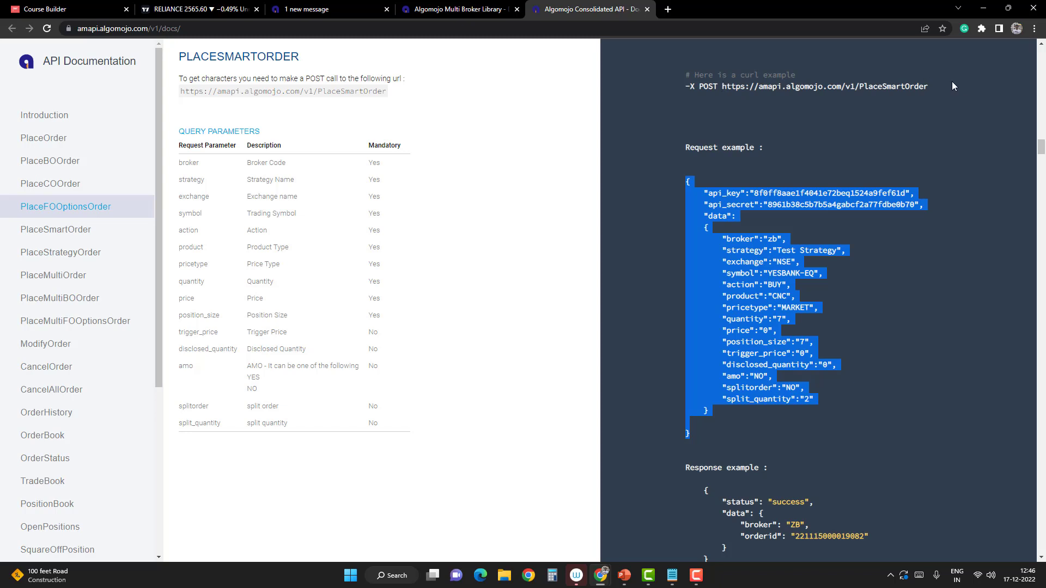
{"action": "right_click", "coordinate": [702, 208]}
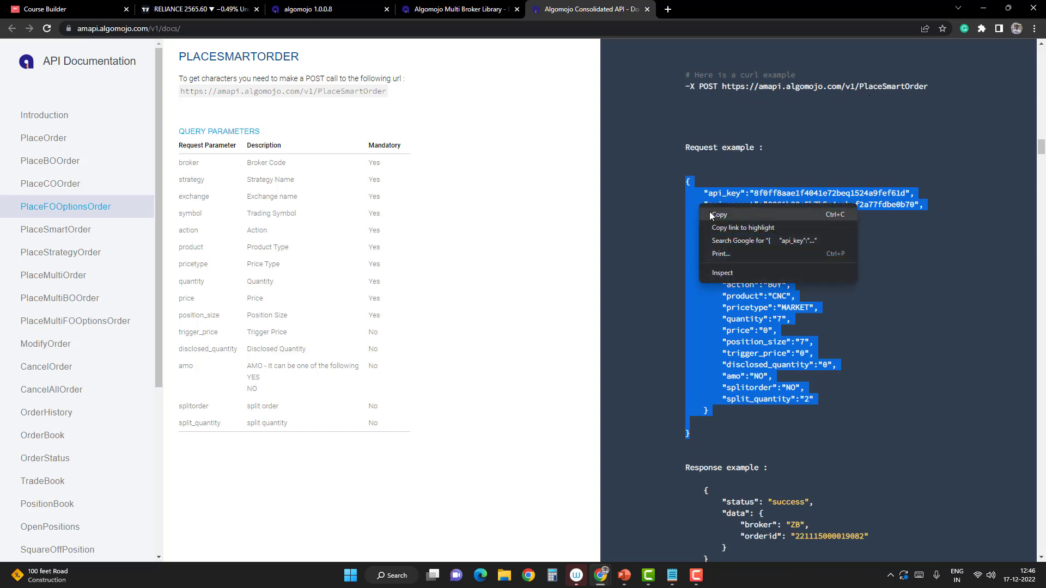
{"action": "left_click", "coordinate": [712, 215]}
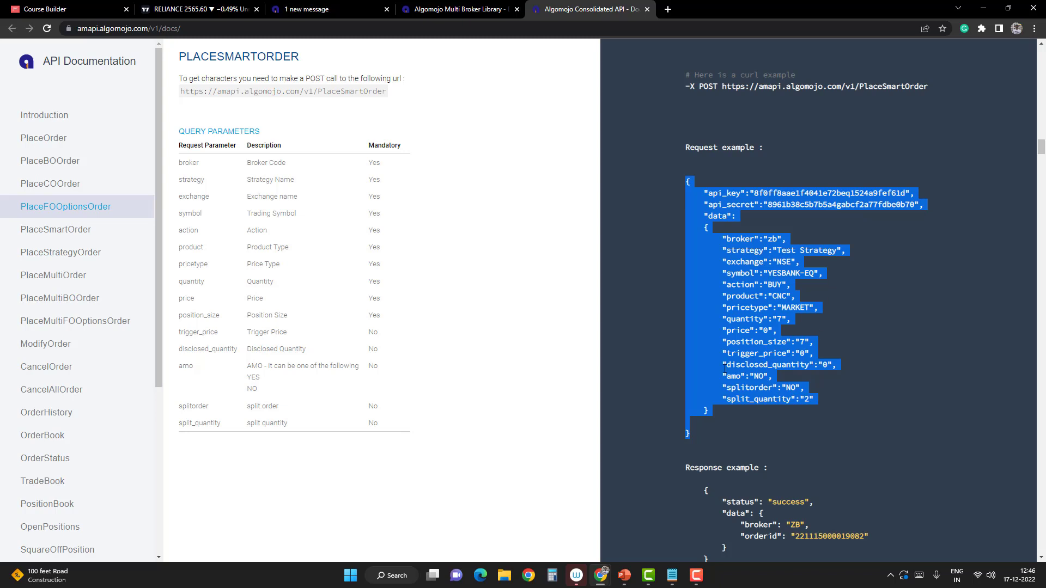
{"action": "left_click", "coordinate": [688, 169]}
{"action": "left_click_drag", "start_coordinate": [681, 179], "coordinate": [730, 453]}
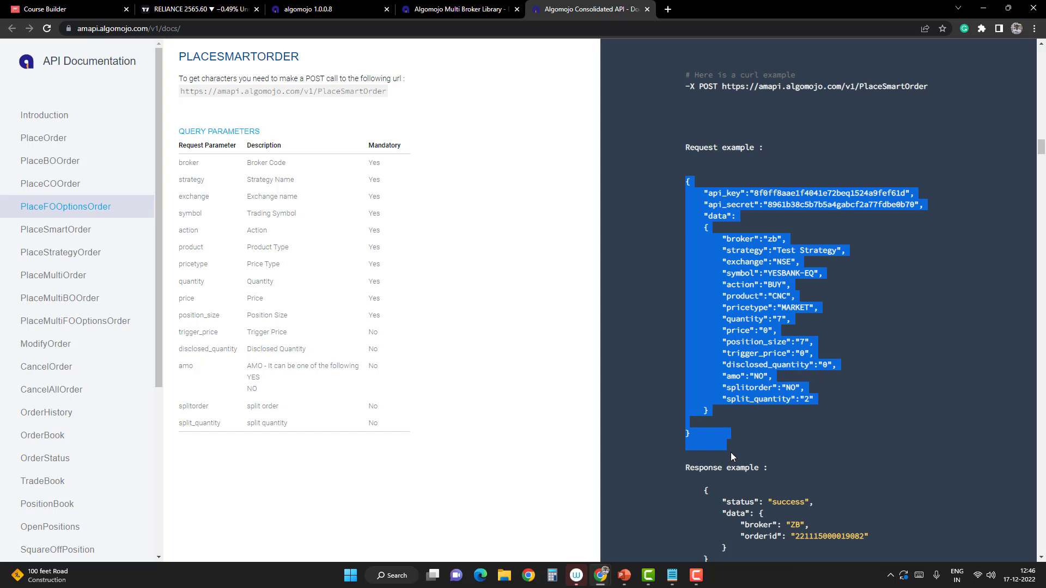
{"action": "left_click", "coordinate": [686, 181]}
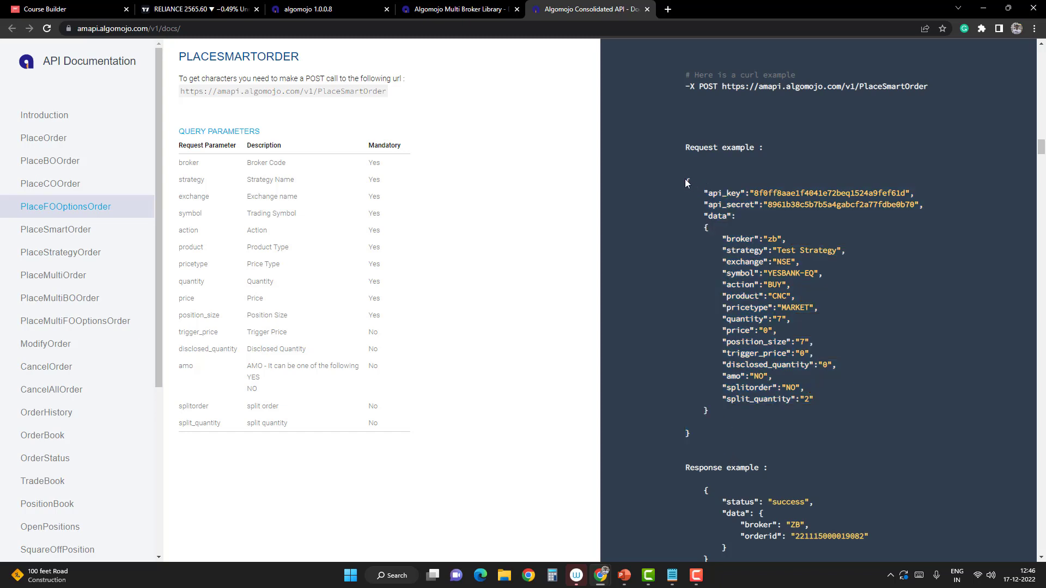
{"action": "left_click_drag", "start_coordinate": [686, 183], "coordinate": [693, 432]}
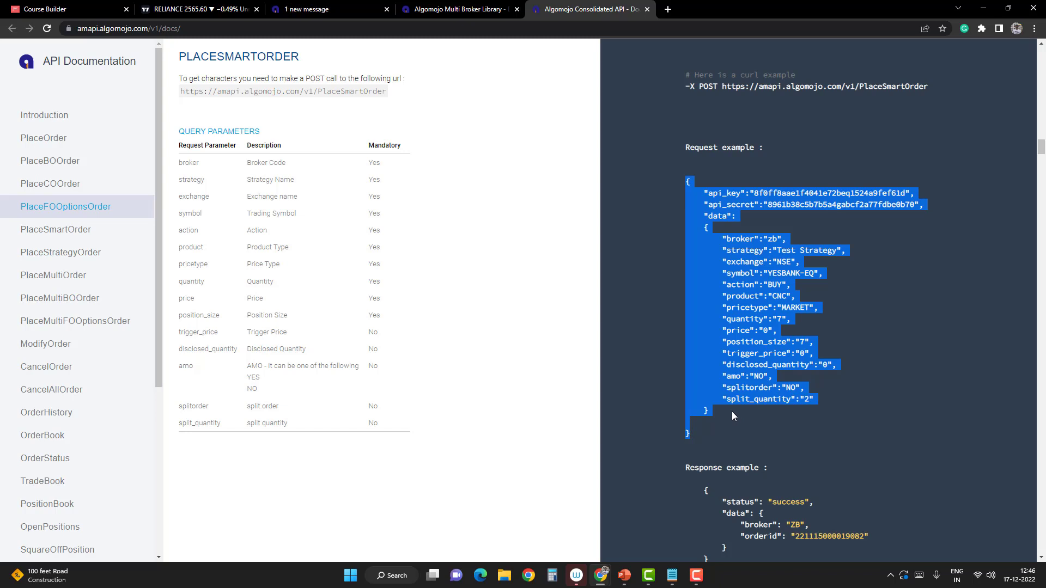
Paste the request JSON into a new Notepad file and review its broker, strategy, exchange, symbol, action, product fields
{"action": "left_click", "coordinate": [672, 575]}
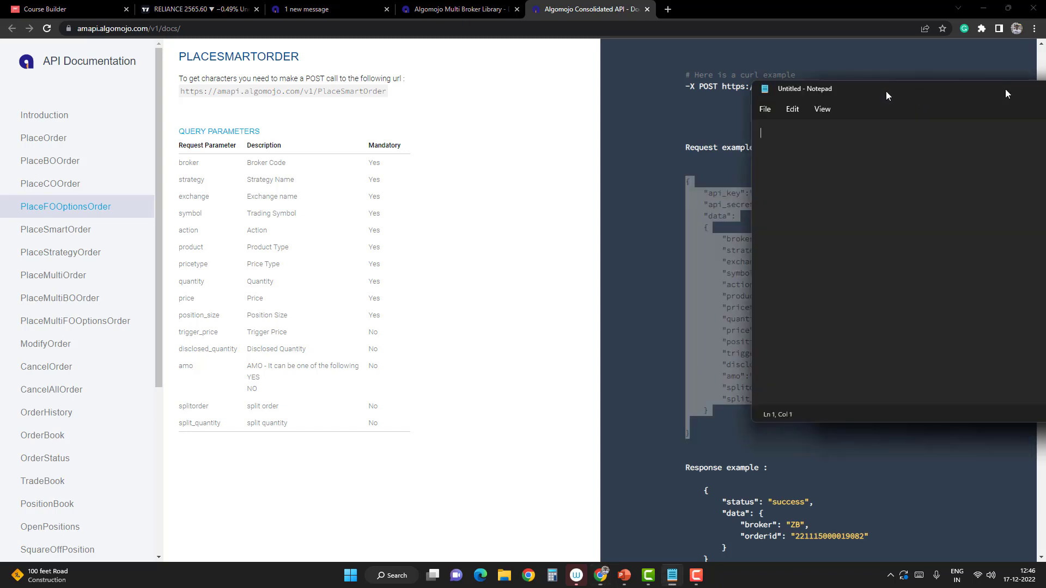
{"action": "key", "text": "ctrl+v"}
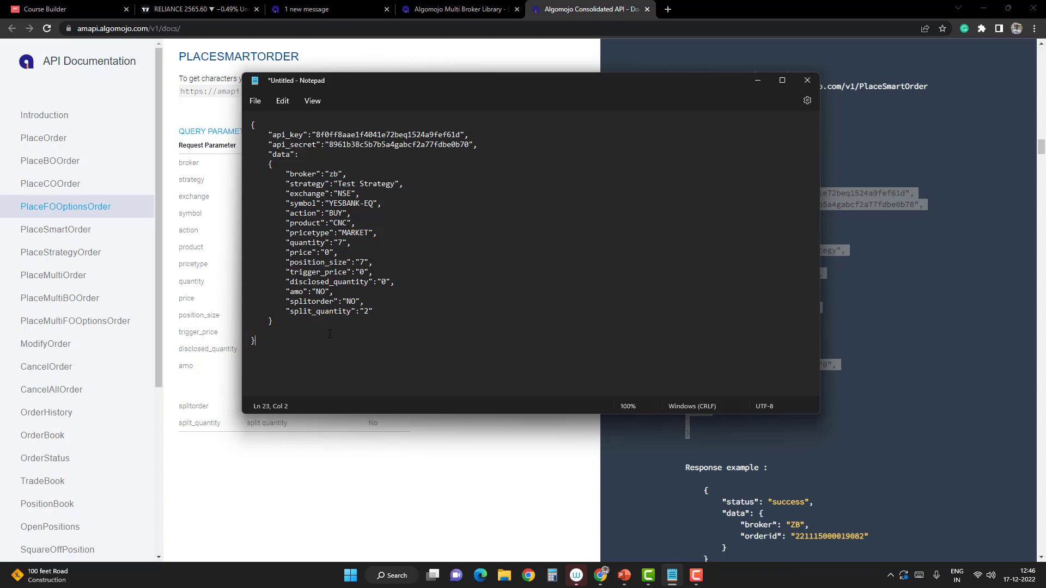
{"action": "double_click", "coordinate": [300, 174]}
{"action": "double_click", "coordinate": [301, 184]}
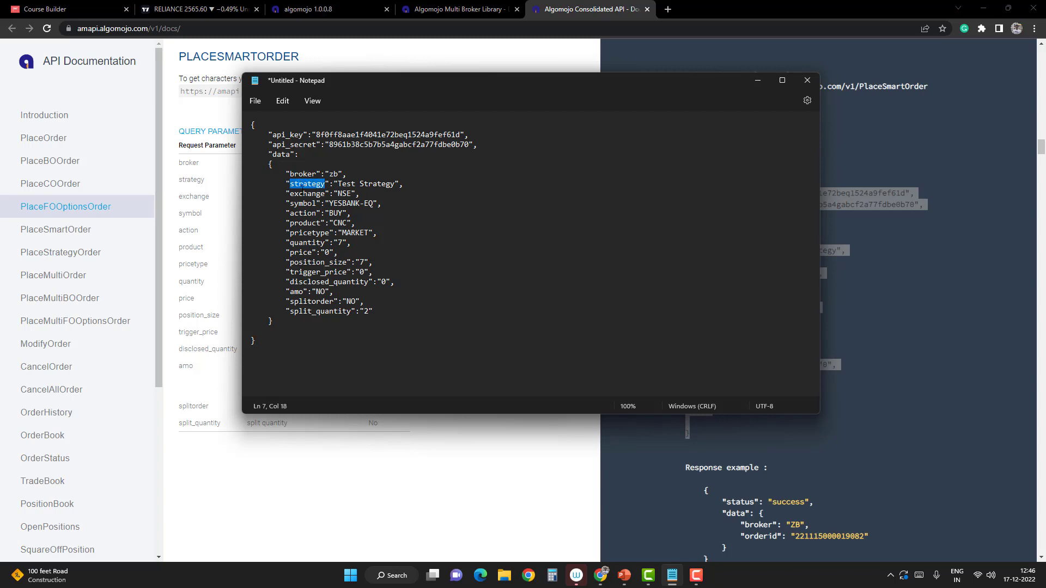
{"action": "double_click", "coordinate": [303, 194]}
{"action": "double_click", "coordinate": [302, 203]}
{"action": "double_click", "coordinate": [301, 213]}
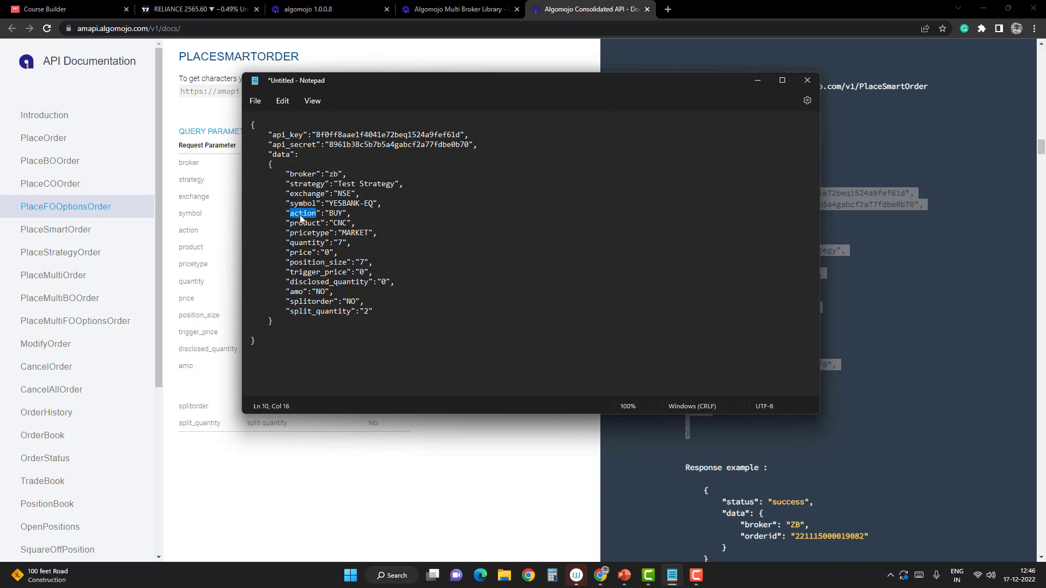
{"action": "double_click", "coordinate": [304, 223]}
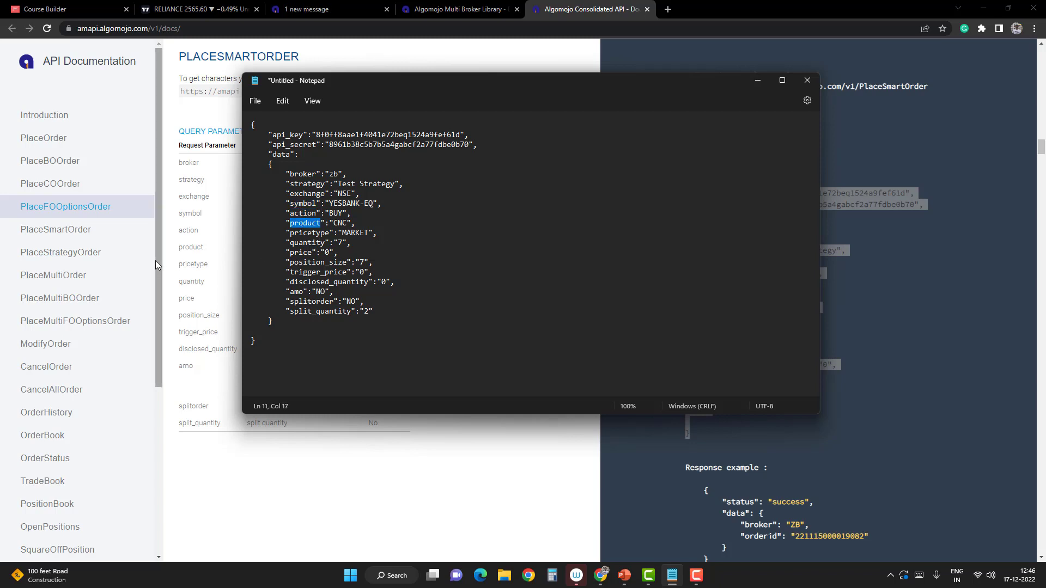
{"action": "left_click_drag", "start_coordinate": [155, 265], "coordinate": [156, 430]}
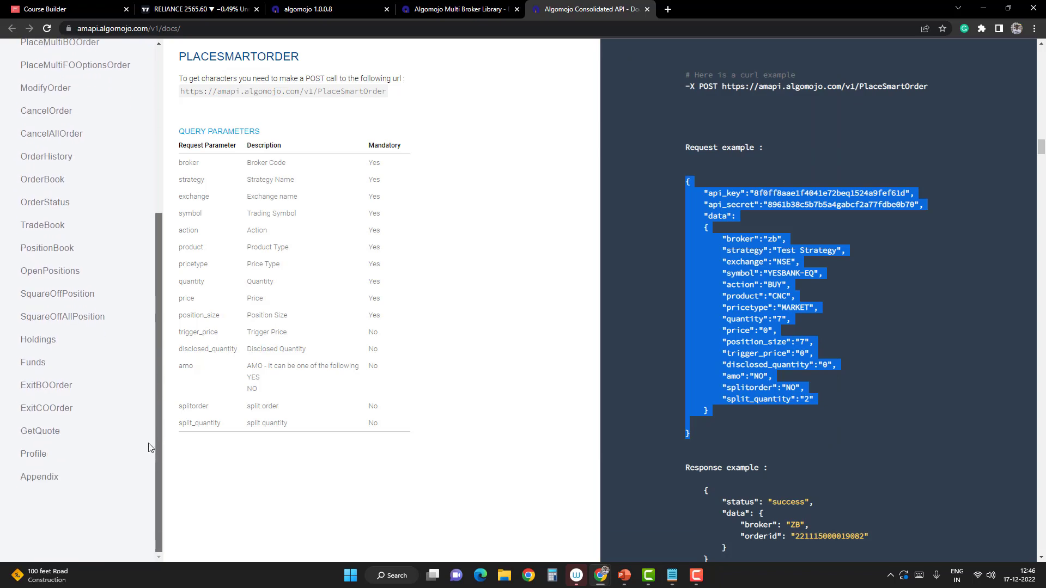
Review the Appendix's broker, exchange and product type codes, continuing down to price type and action
{"action": "left_click", "coordinate": [34, 478]}
{"action": "left_click_drag", "start_coordinate": [179, 99], "coordinate": [250, 203]}
{"action": "left_click", "coordinate": [188, 123]}
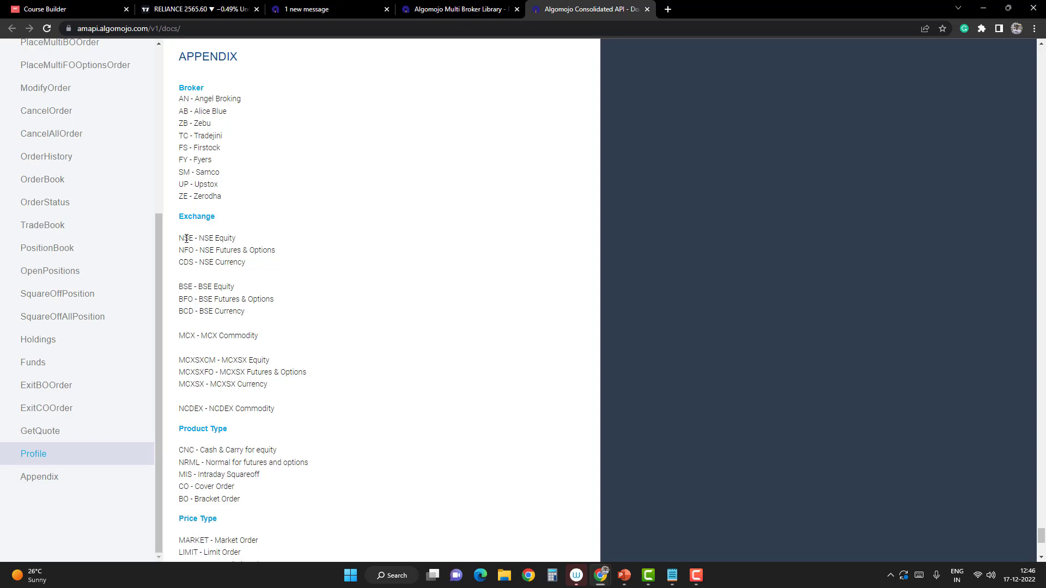
{"action": "left_click_drag", "start_coordinate": [188, 240], "coordinate": [311, 373]}
{"action": "left_click_drag", "start_coordinate": [185, 453], "coordinate": [264, 507]}
{"action": "left_click", "coordinate": [276, 499]}
{"action": "scroll", "coordinate": [278, 502], "scroll_direction": "down", "scroll_amount": 1}
{"action": "scroll", "coordinate": [277, 502], "scroll_direction": "down", "scroll_amount": 5}
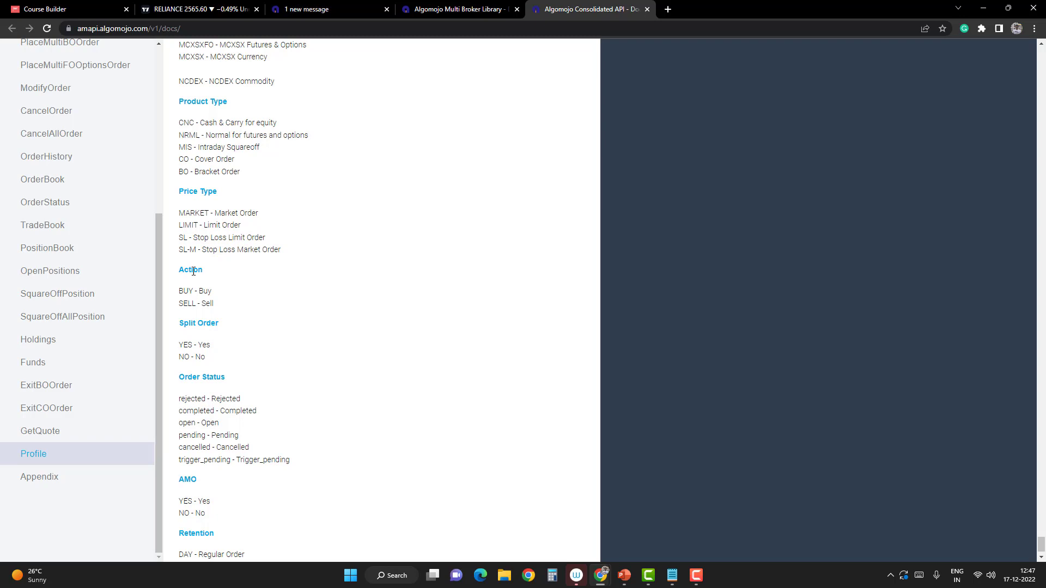
Change the JSON symbol from YESBANK-EQ to RELIANCE-EQ in Notepad
{"action": "key", "text": "alt+Tab"}
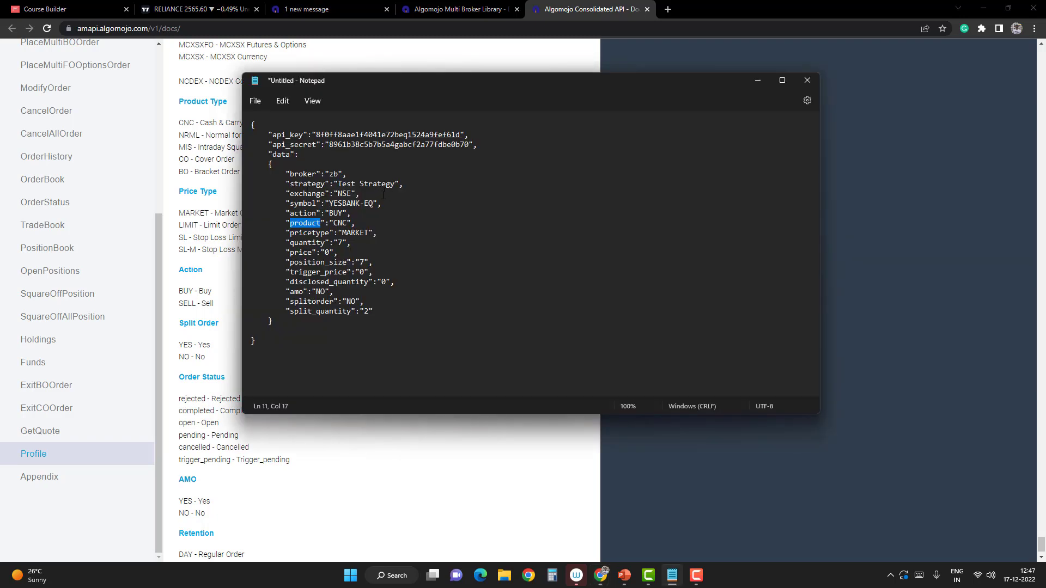
{"action": "double_click", "coordinate": [349, 203]}
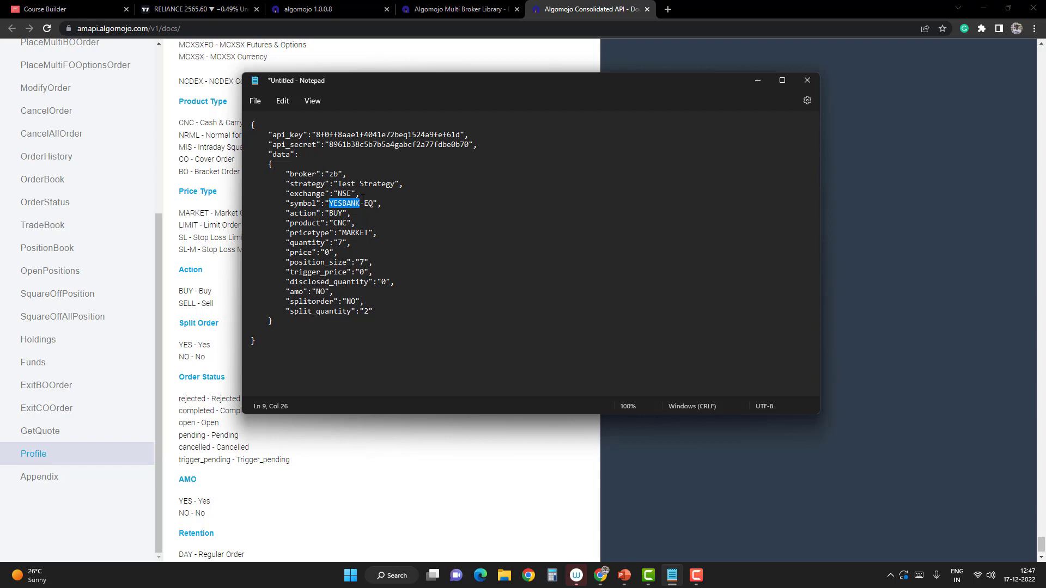
{"action": "type", "text": "RELIANCE"}
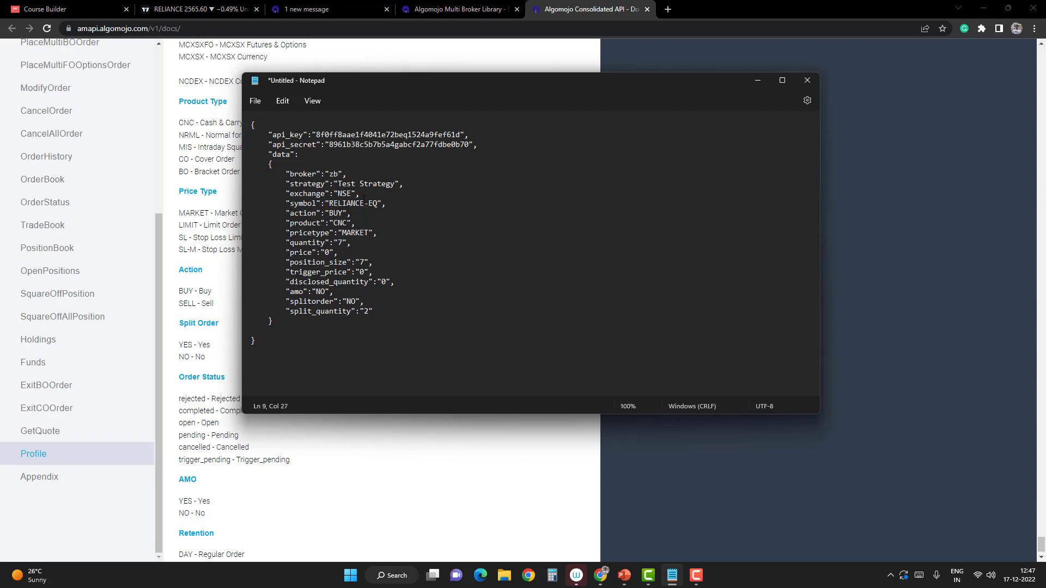
{"action": "left_click_drag", "start_coordinate": [329, 203], "coordinate": [378, 203]}
Add RELIANCE-EQ to the Algomojo watchlist to confirm the symbol
{"action": "left_click", "coordinate": [327, 11]}
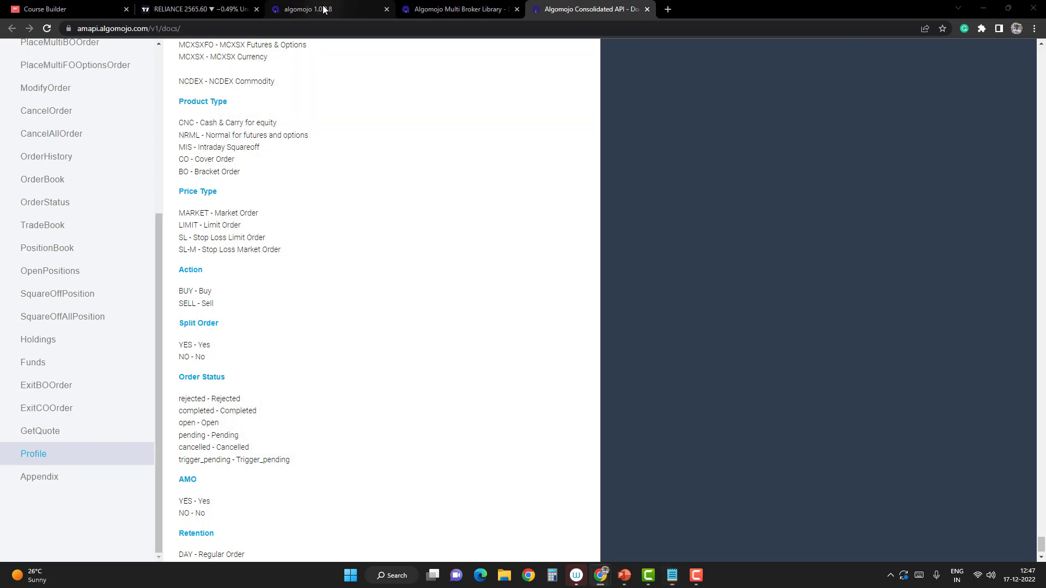
{"action": "left_click", "coordinate": [124, 131]}
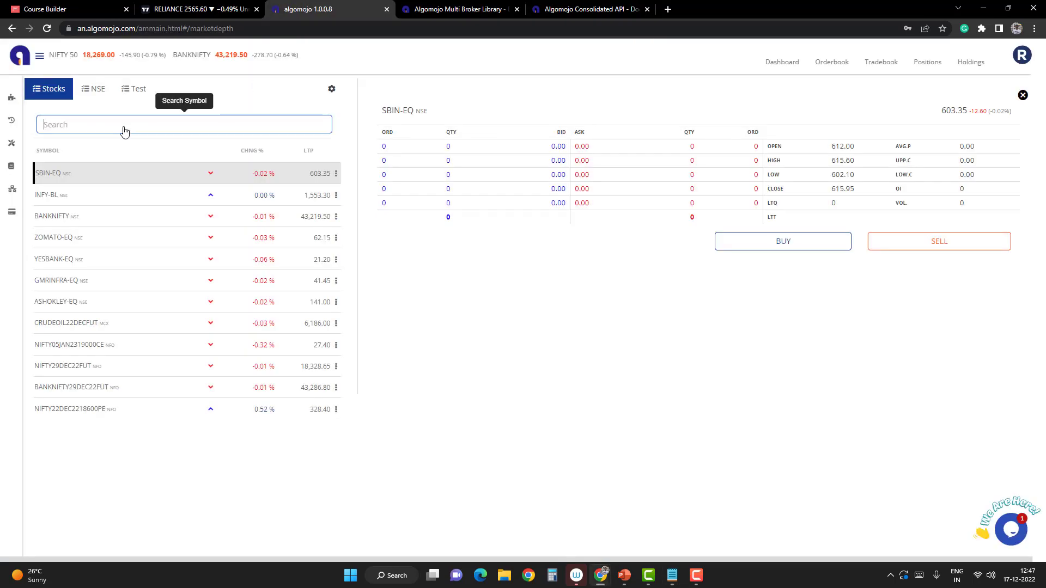
{"action": "type", "text": "RELIANCE"}
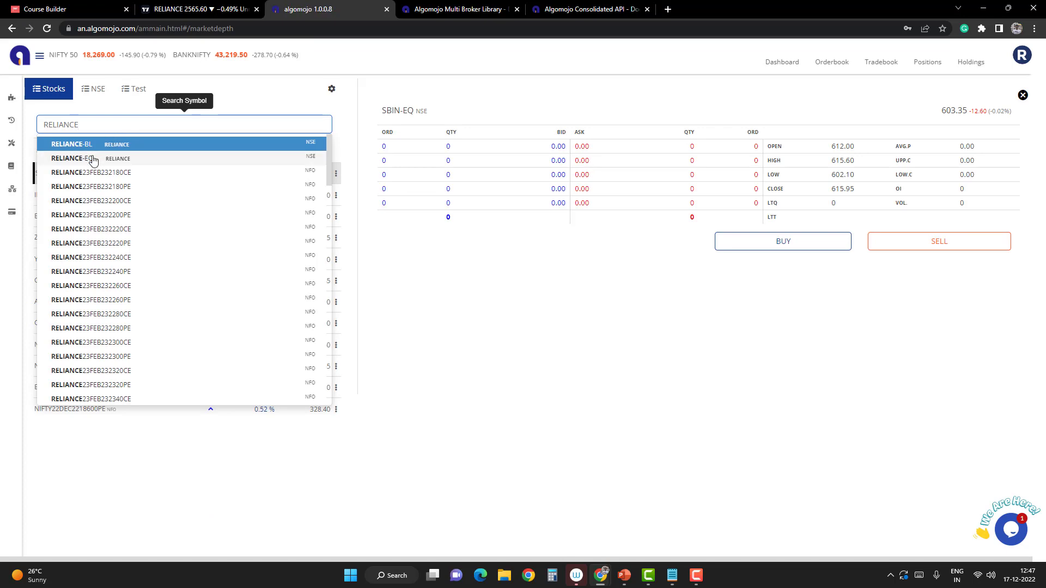
{"action": "left_click", "coordinate": [94, 158]}
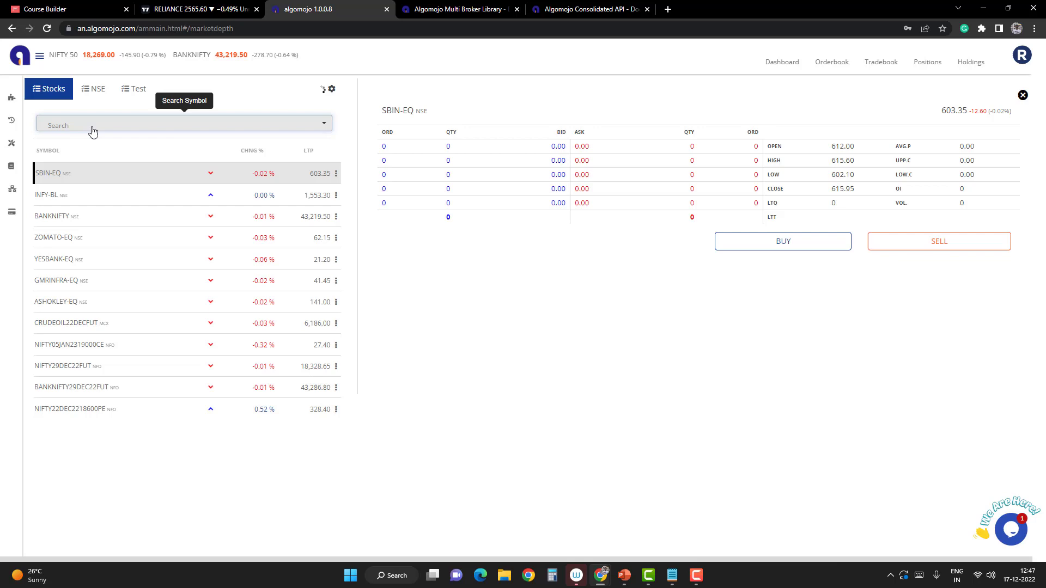
{"action": "key", "text": "alt+Tab"}
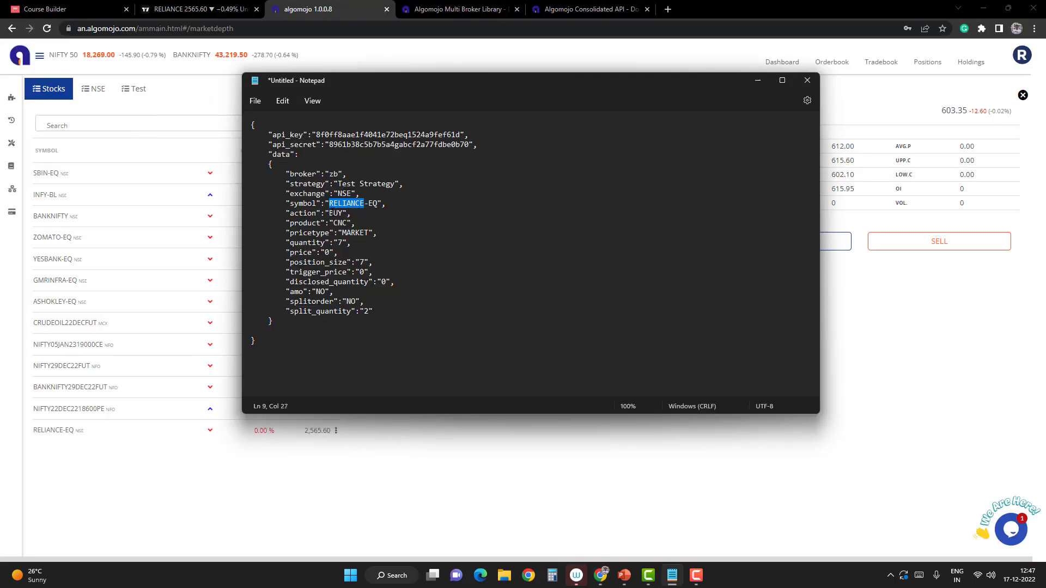
{"action": "left_click", "coordinate": [345, 213]}
{"action": "left_click", "coordinate": [173, 9]}
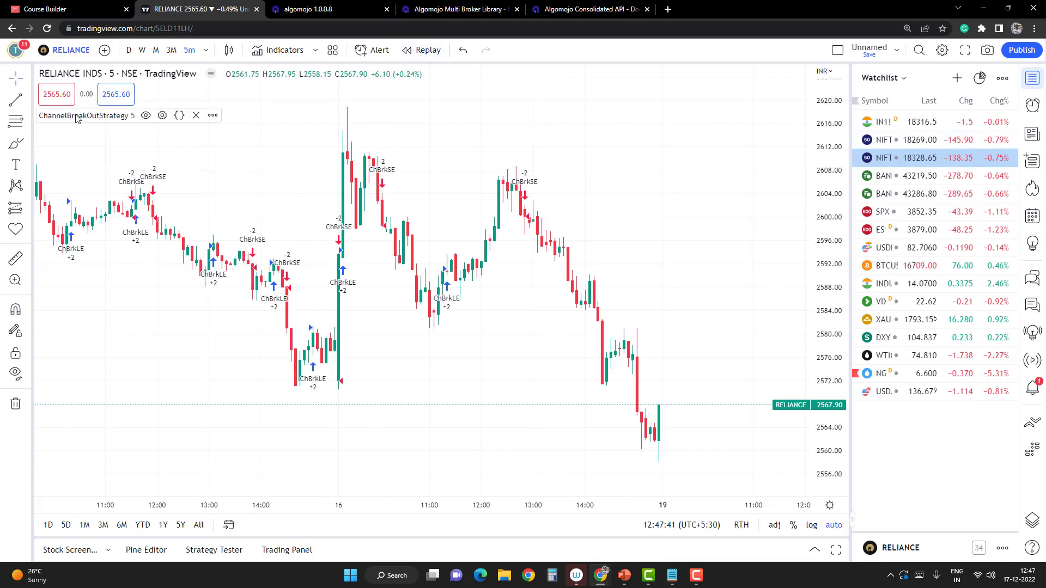
Create an alert on ChannelBreakOutStrategy and take its {{strategy.order.action}} placeholder to replace BUY in the JSON
{"action": "left_click", "coordinate": [213, 115]}
{"action": "left_click", "coordinate": [246, 136]}
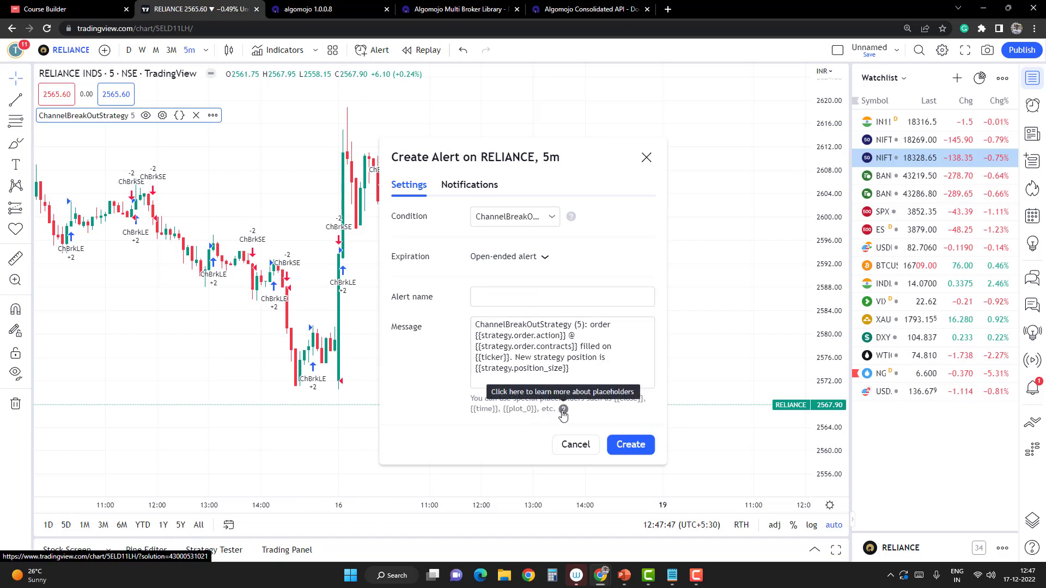
{"action": "left_click_drag", "start_coordinate": [566, 336], "coordinate": [475, 336]}
{"action": "key", "text": "ctrl+c"}
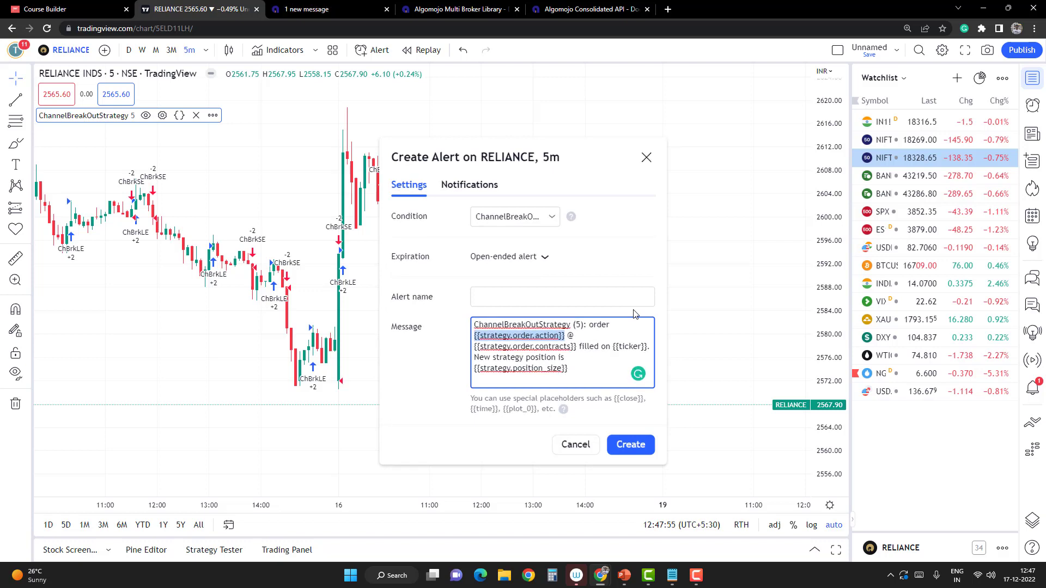
{"action": "key", "text": "alt+Tab"}
{"action": "left_click_drag", "start_coordinate": [342, 213], "coordinate": [329, 213]}
Set action to {{strategy.order.action}}, product to MIS and quantity to 100
{"action": "key", "text": "ctrl+v"}
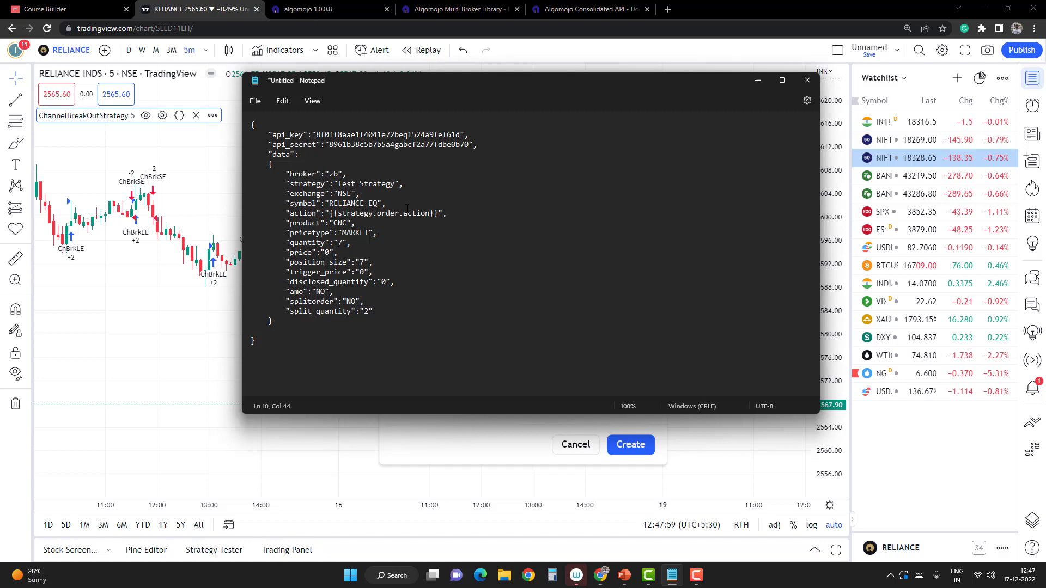
{"action": "double_click", "coordinate": [339, 223]}
{"action": "type", "text": "MIS"}
{"action": "double_click", "coordinate": [354, 233]}
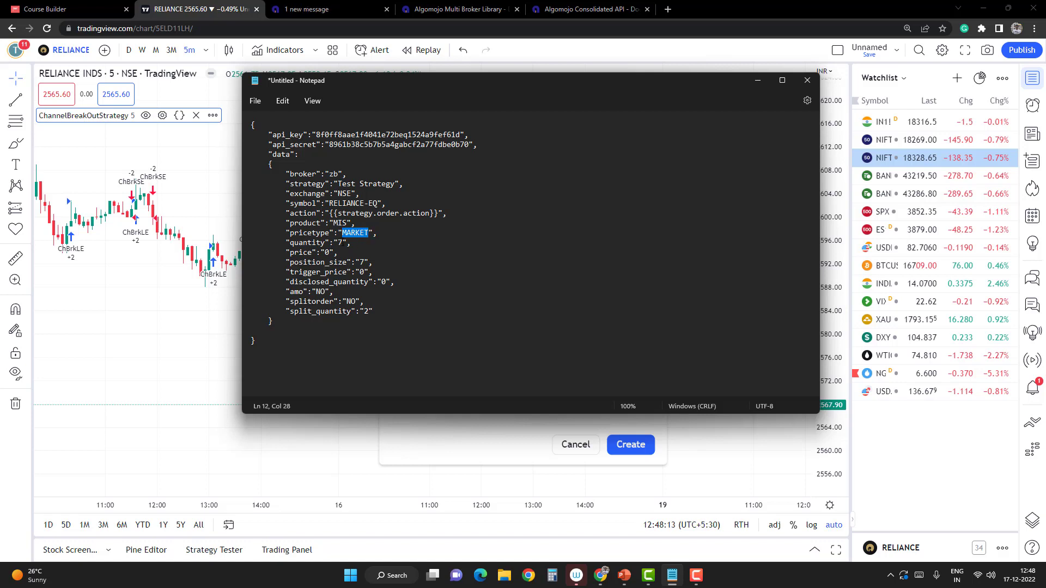
{"action": "left_click", "coordinate": [342, 243]}
{"action": "key", "text": "BackSpace"}
{"action": "type", "text": "100"}
Change the broker code from zb to an and the strategy name to 'Tradingview Strategy'
{"action": "double_click", "coordinate": [333, 174]}
{"action": "type", "text": "an"}
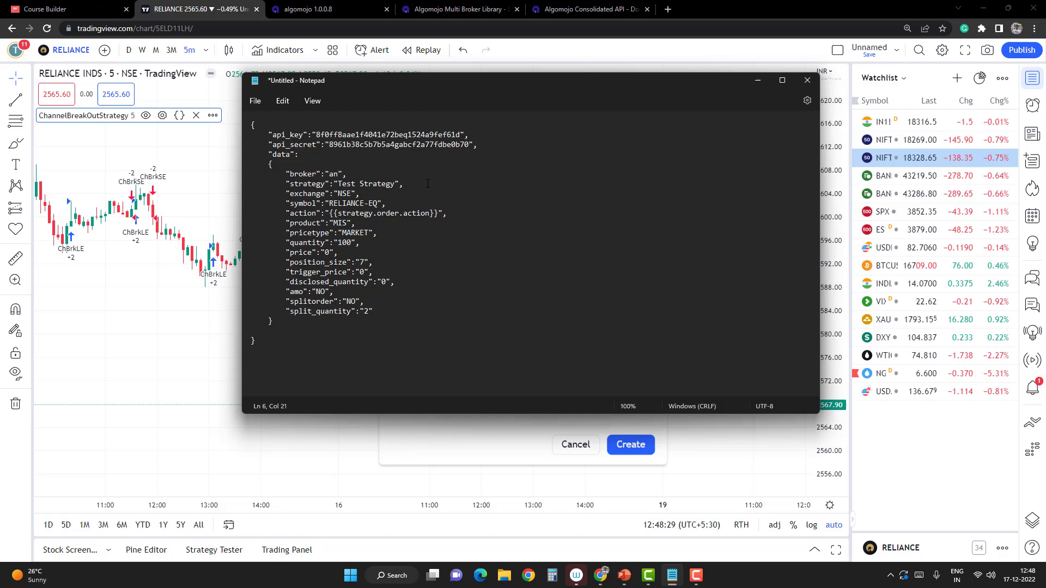
{"action": "left_click_drag", "start_coordinate": [338, 183], "coordinate": [393, 184]}
{"action": "key", "text": "BackSpace"}
{"action": "type", "text": "Tradingview Strategy"}
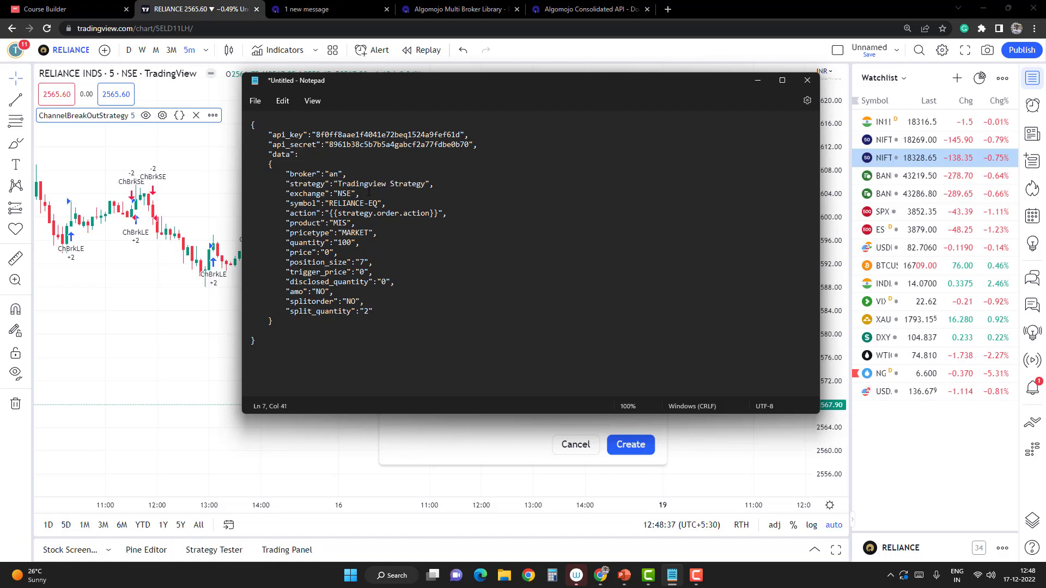
Review the symbol, action, price type and quantity values, then clear position_size's 7
{"action": "left_click_drag", "start_coordinate": [312, 203], "coordinate": [386, 204]}
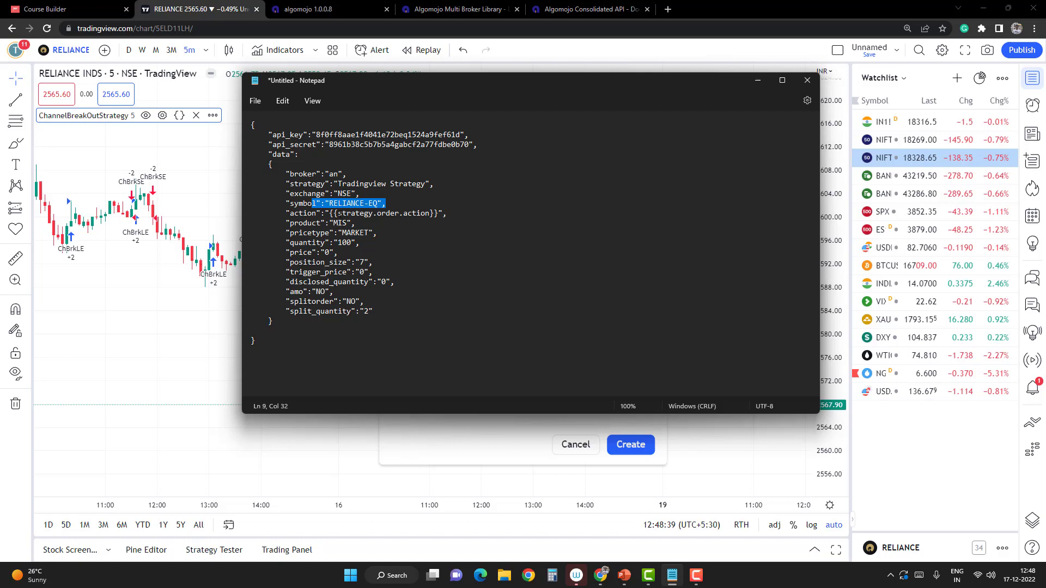
{"action": "left_click_drag", "start_coordinate": [325, 213], "coordinate": [434, 214]}
{"action": "left_click_drag", "start_coordinate": [325, 233], "coordinate": [377, 233]}
{"action": "double_click", "coordinate": [345, 243]}
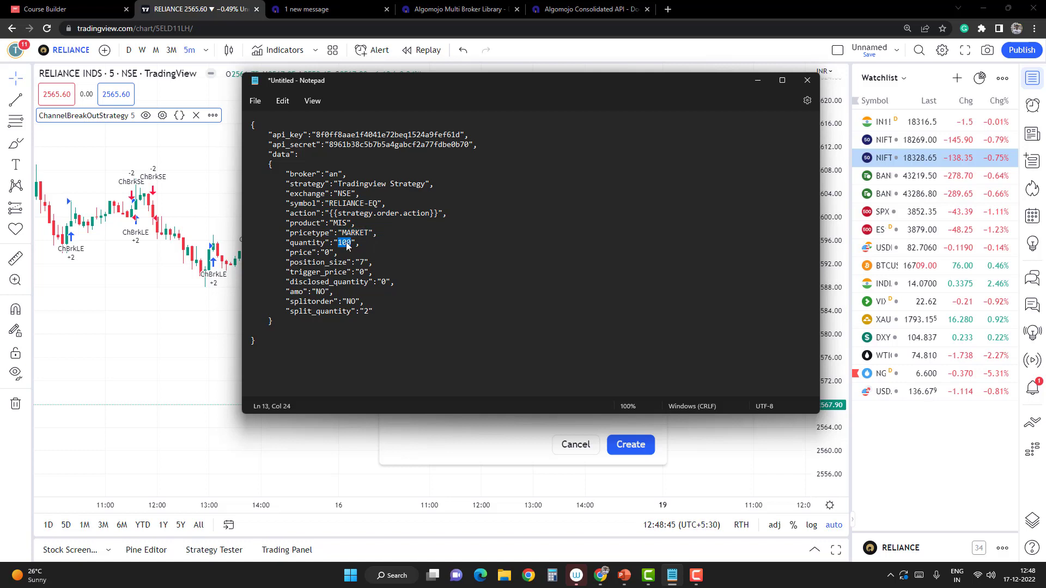
{"action": "left_click", "coordinate": [329, 252]}
{"action": "left_click", "coordinate": [364, 262]}
{"action": "key", "text": "BackSpace"}
Fill position_size with the {{strategy.position_size}} placeholder from the alert message
{"action": "left_click", "coordinate": [431, 425]}
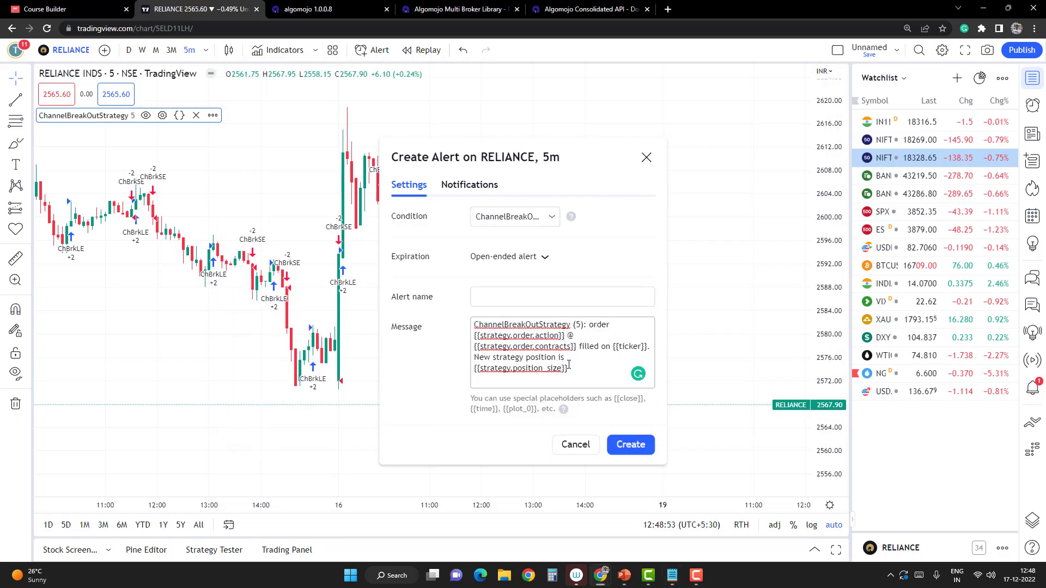
{"action": "left_click_drag", "start_coordinate": [570, 369], "coordinate": [474, 369]}
{"action": "key", "text": "ctrl+c"}
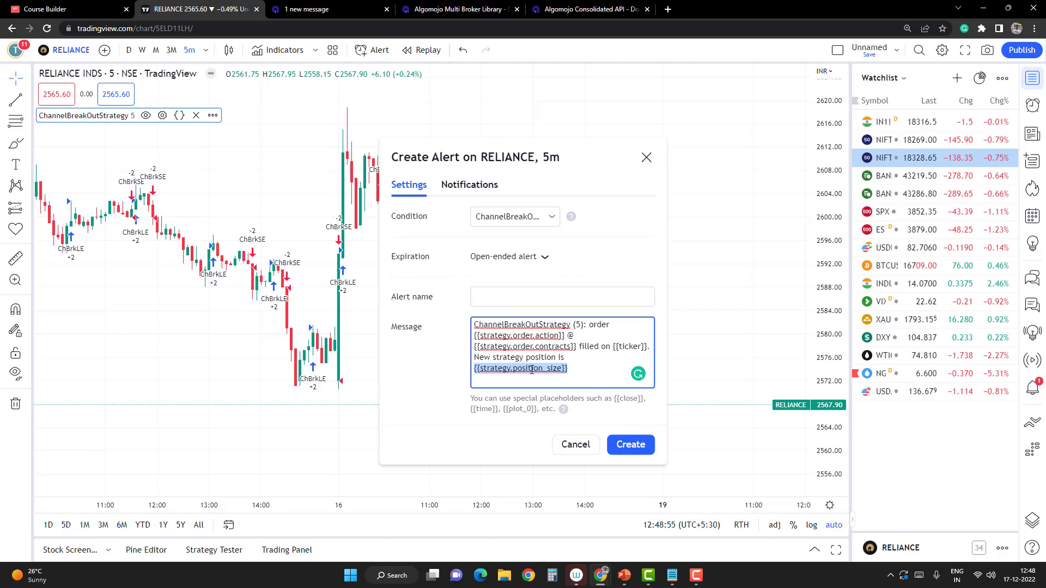
{"action": "key", "text": "alt+Tab"}
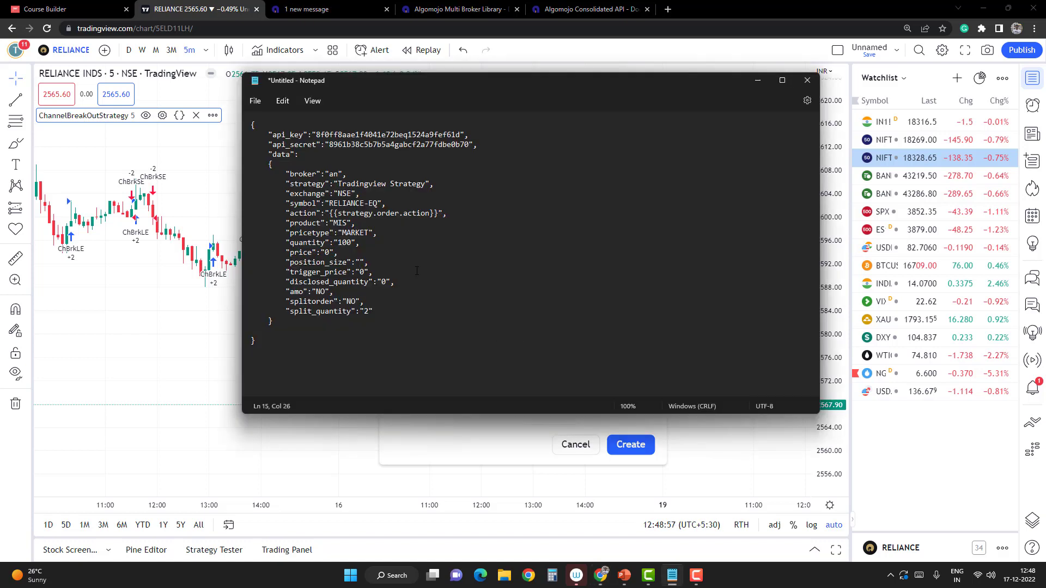
{"action": "key", "text": "ctrl+v"}
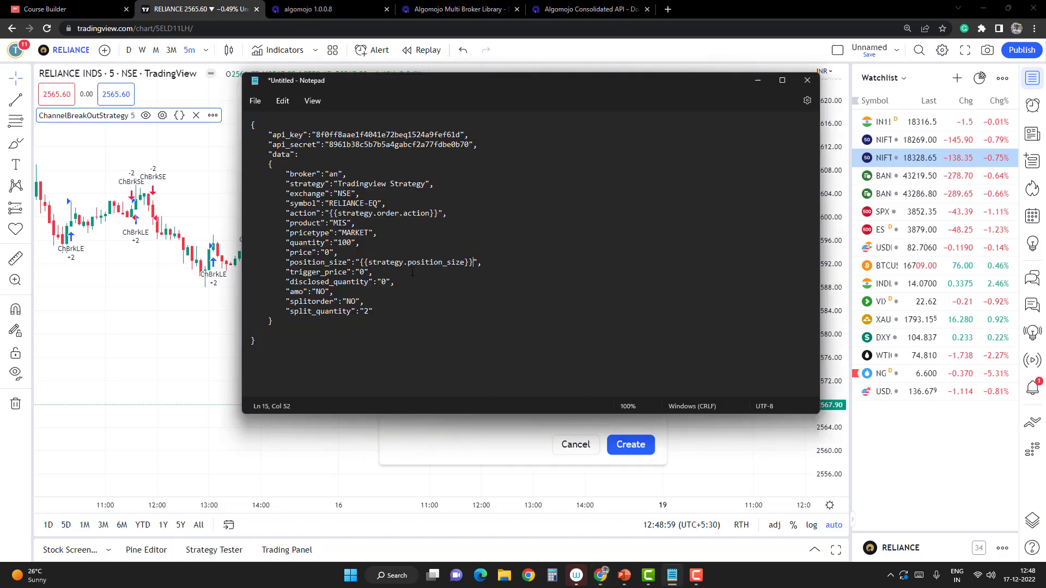
Review the trigger_price, disclosed_quantity, amo and split order fields, then select the whole JSON payload
{"action": "left_click_drag", "start_coordinate": [294, 272], "coordinate": [373, 272]}
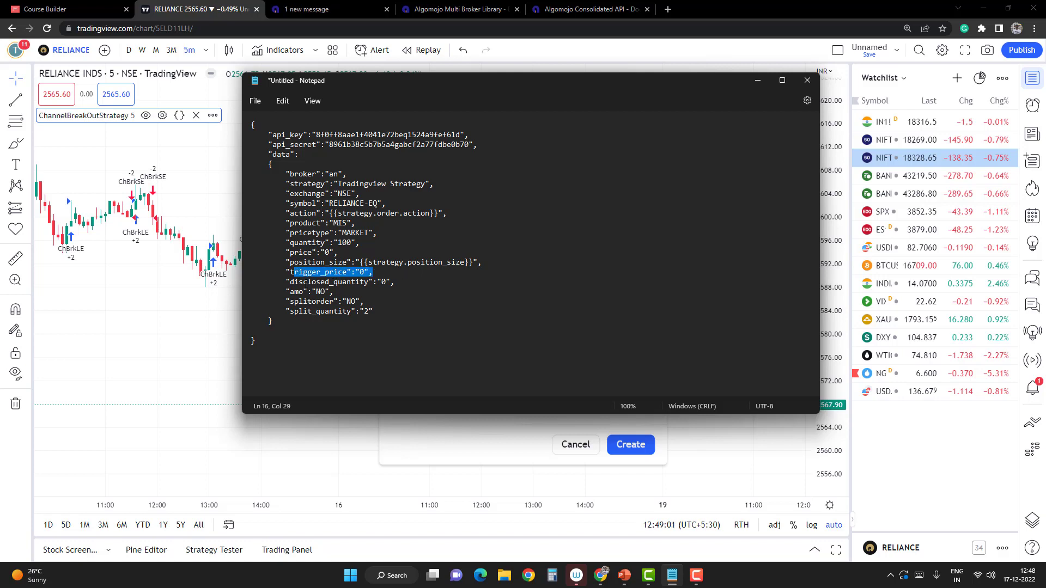
{"action": "left_click_drag", "start_coordinate": [302, 282], "coordinate": [394, 282]}
{"action": "left_click_drag", "start_coordinate": [298, 292], "coordinate": [333, 291]}
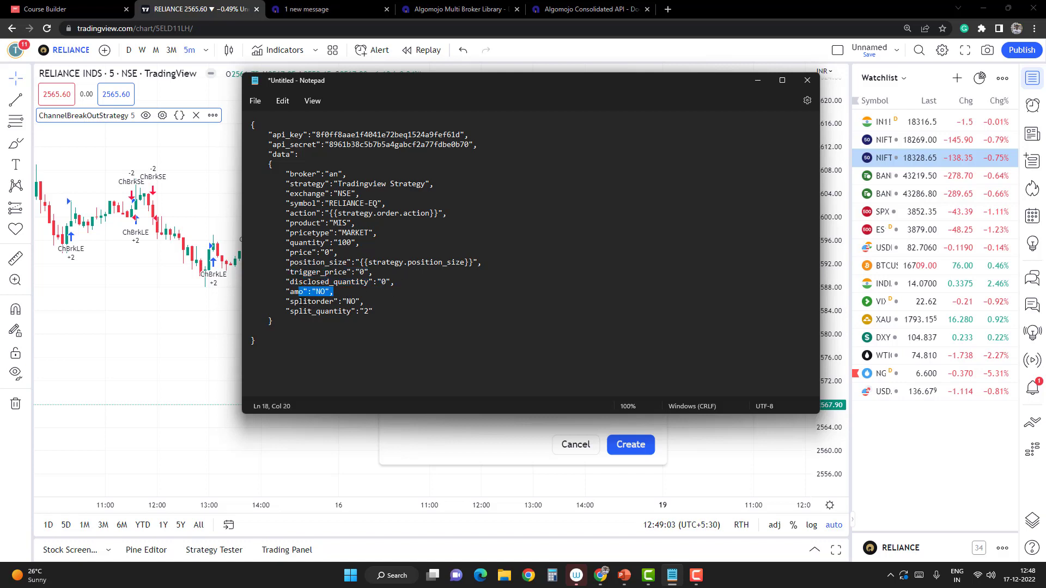
{"action": "left_click_drag", "start_coordinate": [250, 301], "coordinate": [273, 321]}
{"action": "left_click", "coordinate": [427, 311]}
{"action": "left_click", "coordinate": [370, 313]}
{"action": "key", "text": "ctrl+a"}
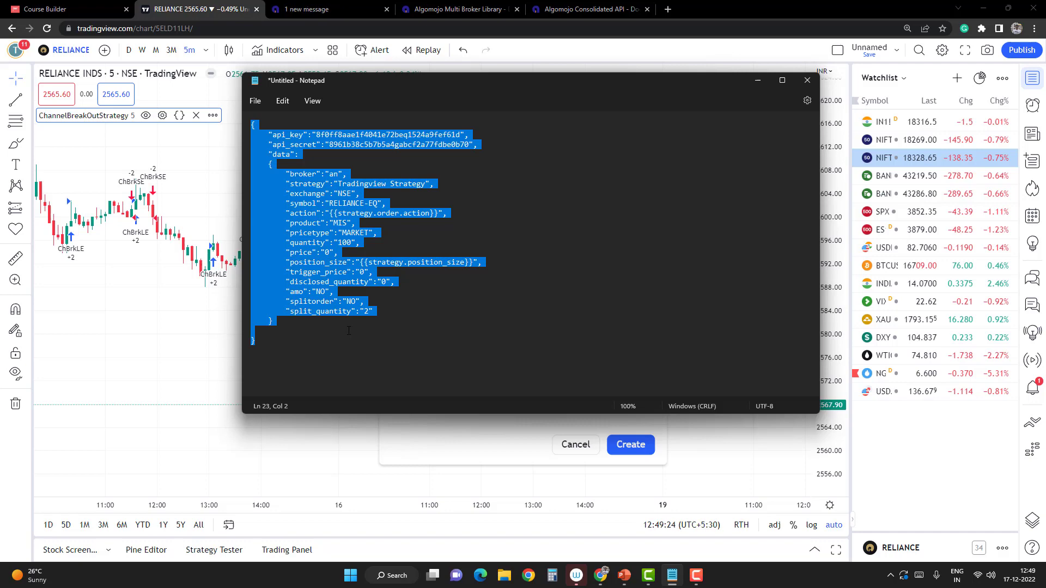
Replace the default alert message with the pasted JSON order payload
{"action": "left_click", "coordinate": [446, 430]}
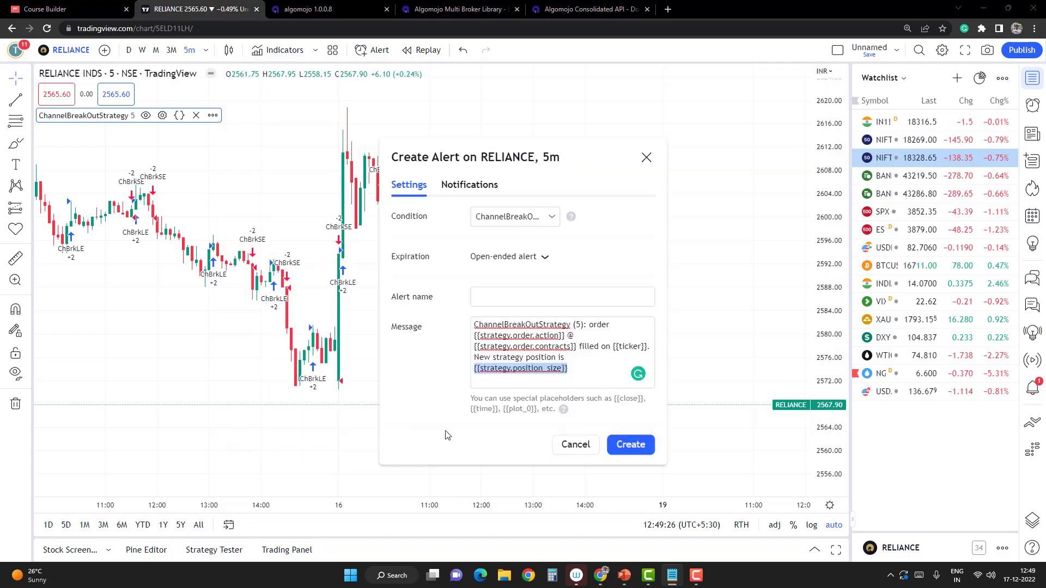
{"action": "left_click", "coordinate": [543, 346]}
{"action": "key", "text": "ctrl+a"}
{"action": "key", "text": "ctrl+v"}
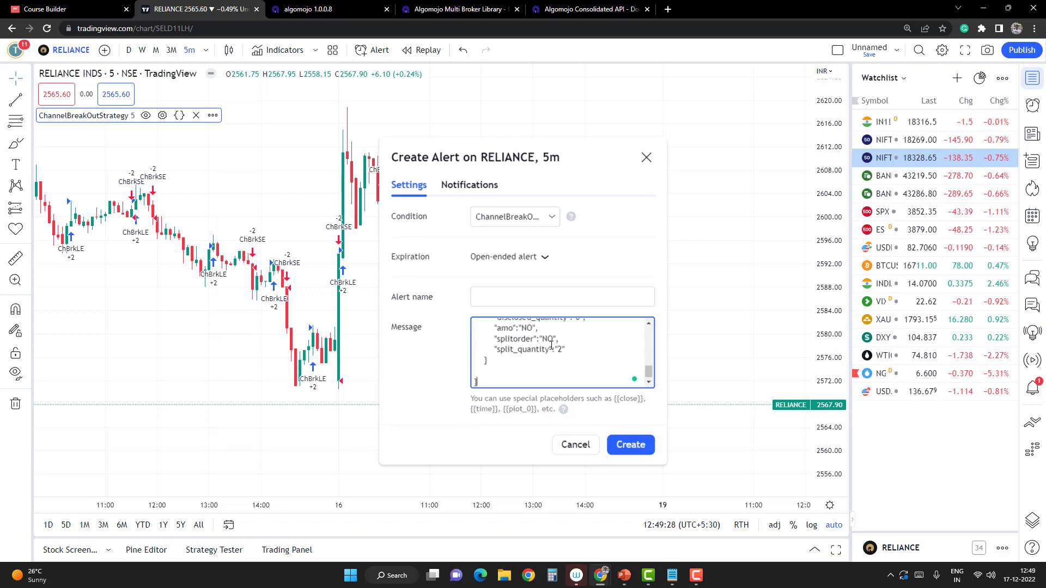
Name the alert 'Angel Broking - Trade automation' and show its notification settings
{"action": "left_click", "coordinate": [494, 300]}
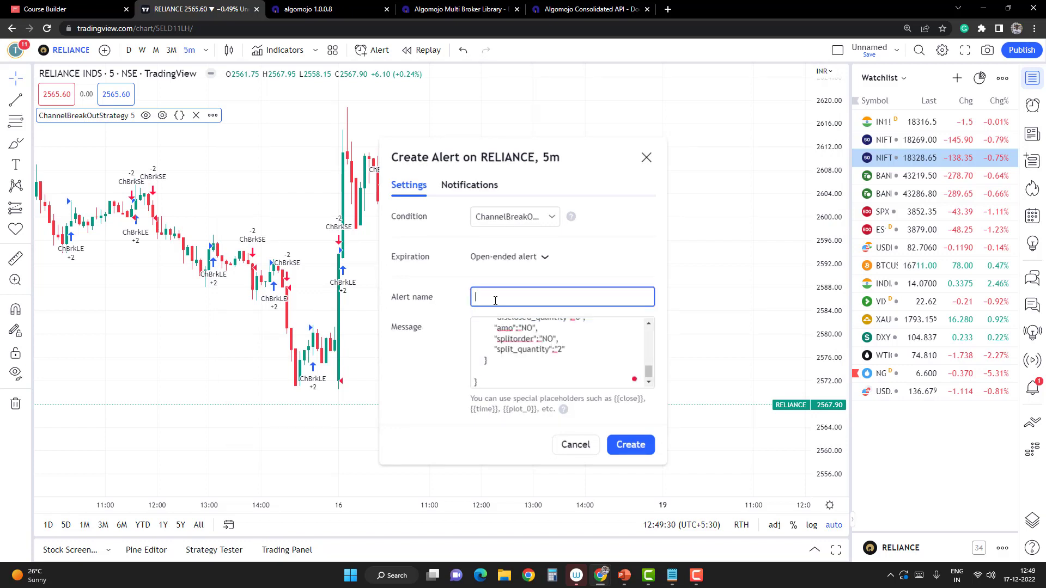
{"action": "type", "text": "Angel Broking - Trade autio"}
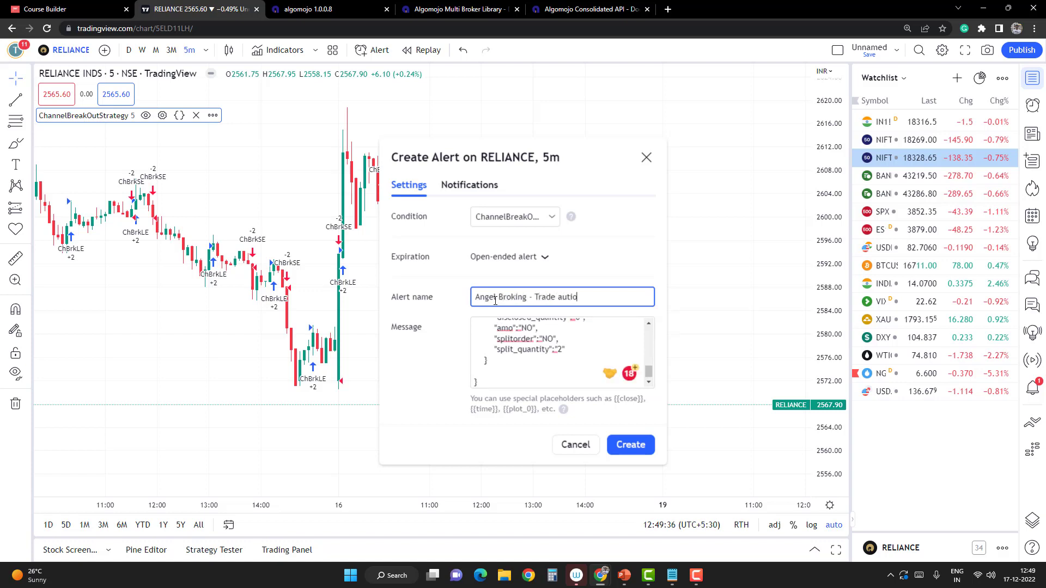
{"action": "key", "text": "BackSpace"}
{"action": "key", "text": "BackSpace"}
{"action": "type", "text": "omation"}
{"action": "left_click", "coordinate": [464, 188]}
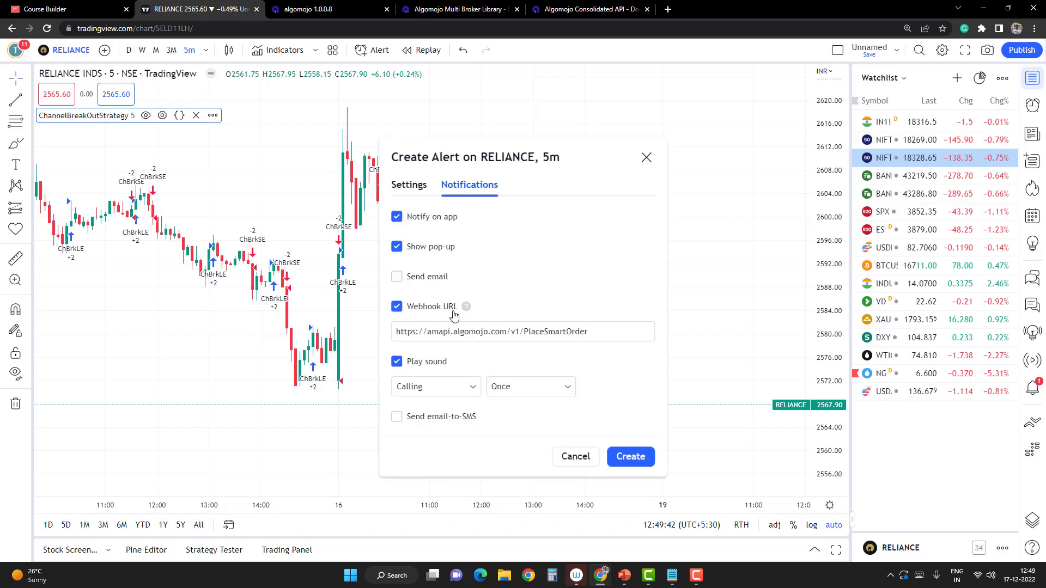
{"action": "left_click", "coordinate": [581, 9]}
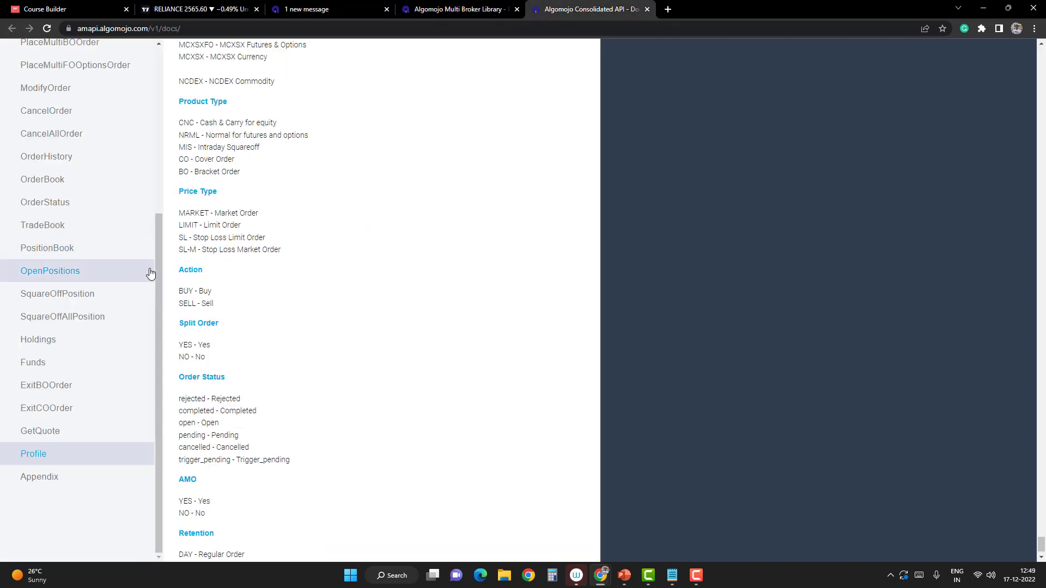
{"action": "scroll", "coordinate": [146, 294], "scroll_direction": "up", "scroll_amount": 1}
{"action": "scroll", "coordinate": [142, 180], "scroll_direction": "up", "scroll_amount": 4}
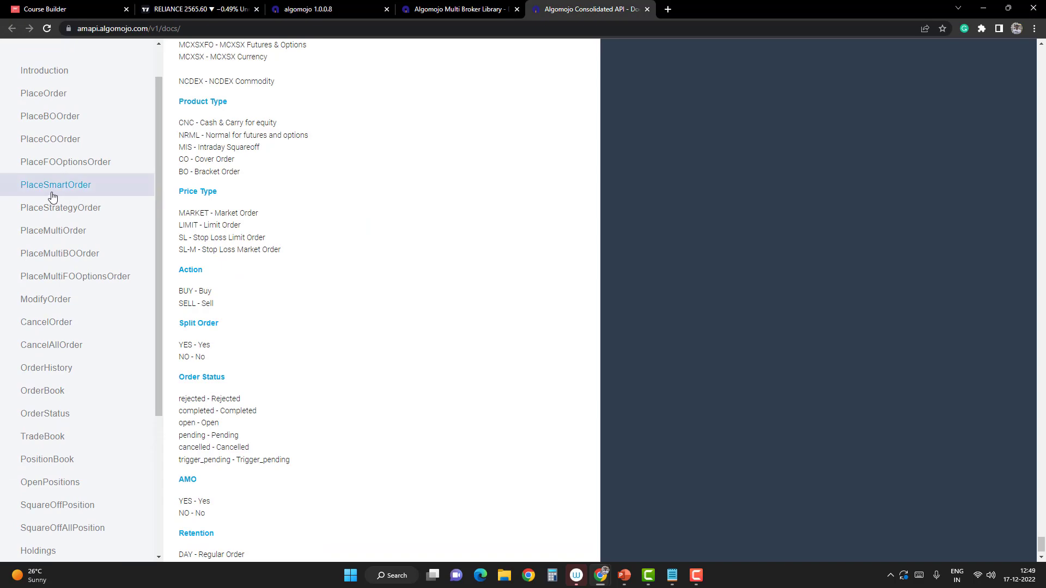
{"action": "left_click", "coordinate": [52, 196]}
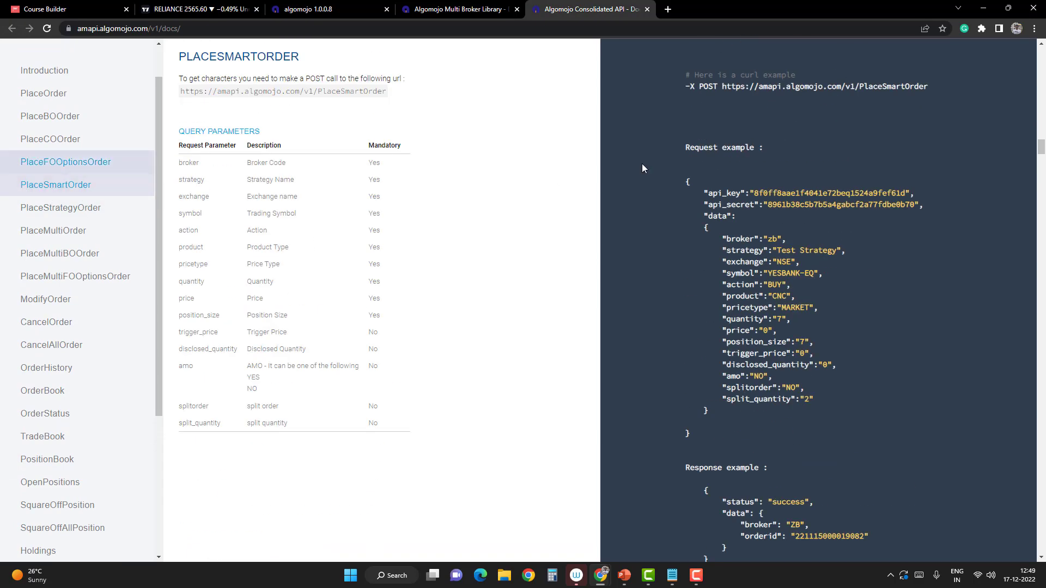
{"action": "left_click_drag", "start_coordinate": [722, 87], "coordinate": [931, 88]}
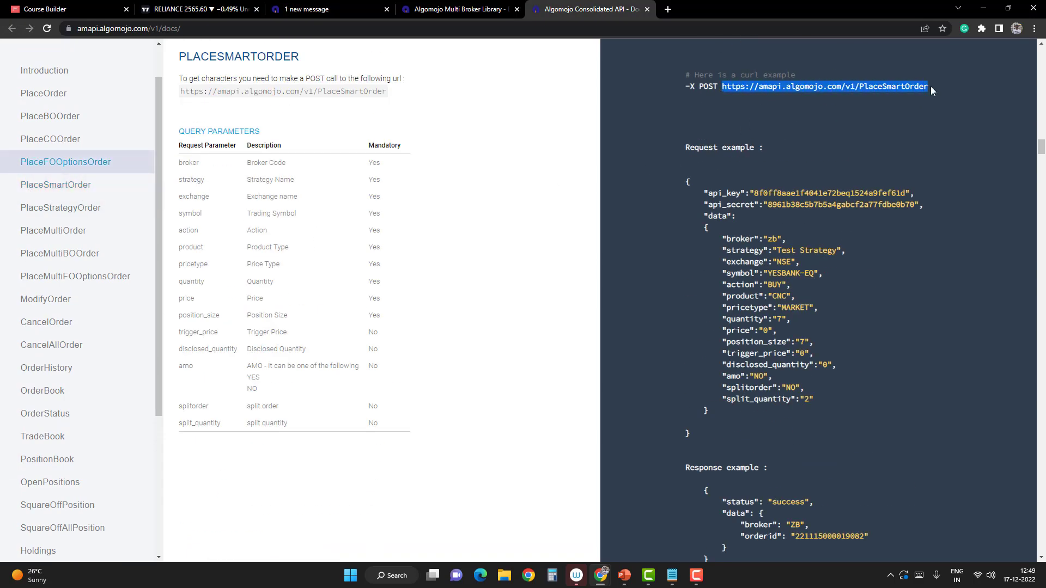
{"action": "left_click", "coordinate": [196, 8]}
Set the webhook URL to the copied PlaceSmartOrder endpoint
{"action": "double_click", "coordinate": [446, 332]}
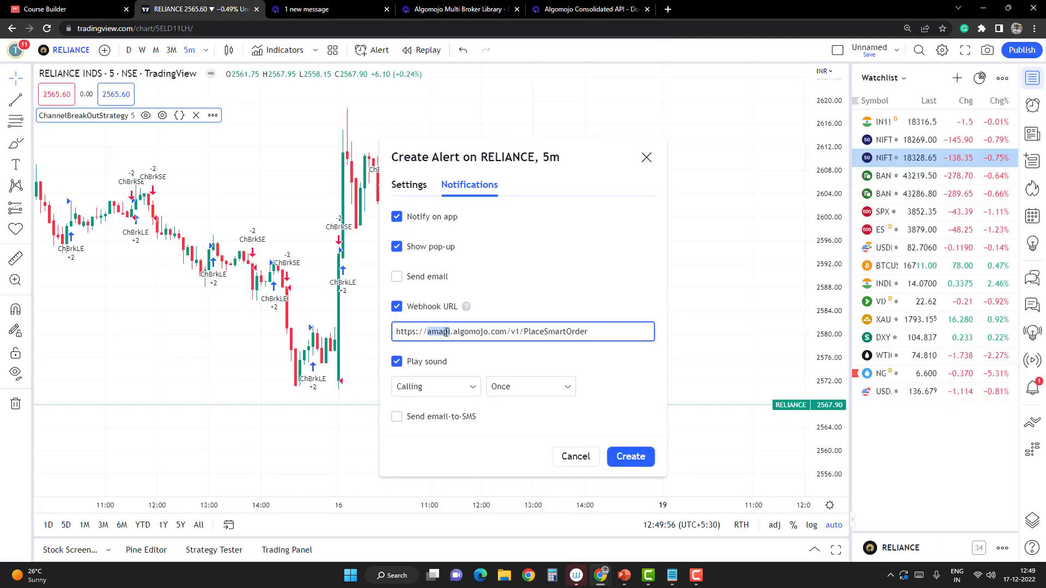
{"action": "triple_click", "coordinate": [446, 333]}
{"action": "type", "text": "https://amapi.algomojo.com/v1/PlaceSmartOrder"}
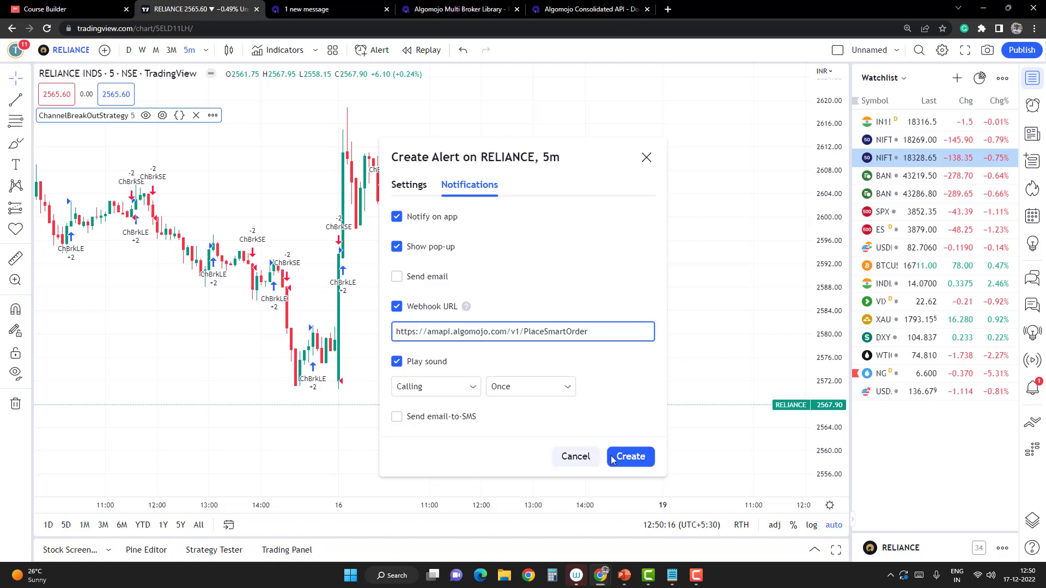
Return to the alert's main settings and cancel the alert without creating it
{"action": "left_click", "coordinate": [409, 185]}
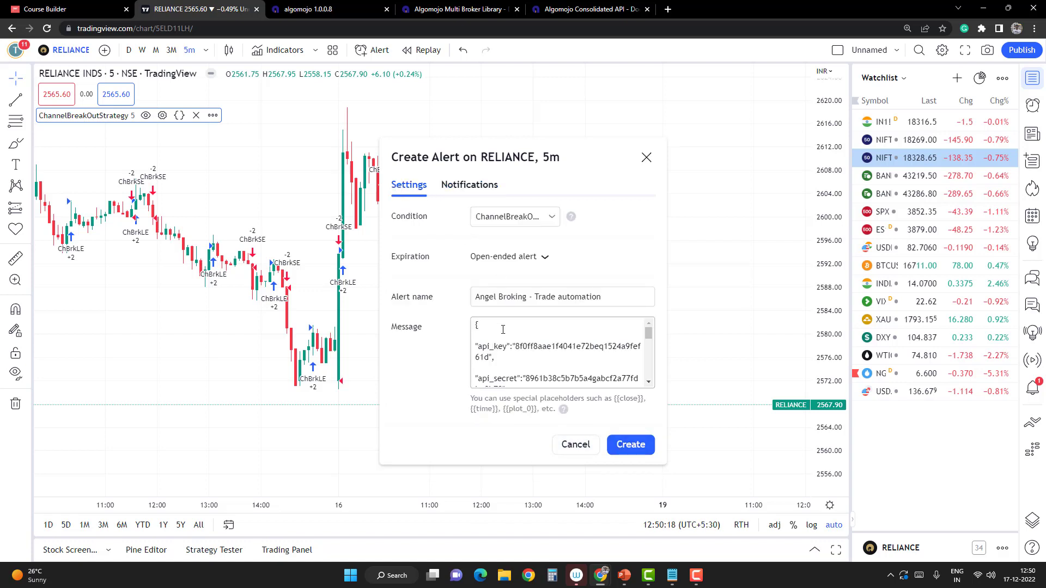
{"action": "left_click", "coordinate": [506, 345]}
{"action": "key", "text": "ctrl+a"}
{"action": "left_click", "coordinate": [576, 445]}
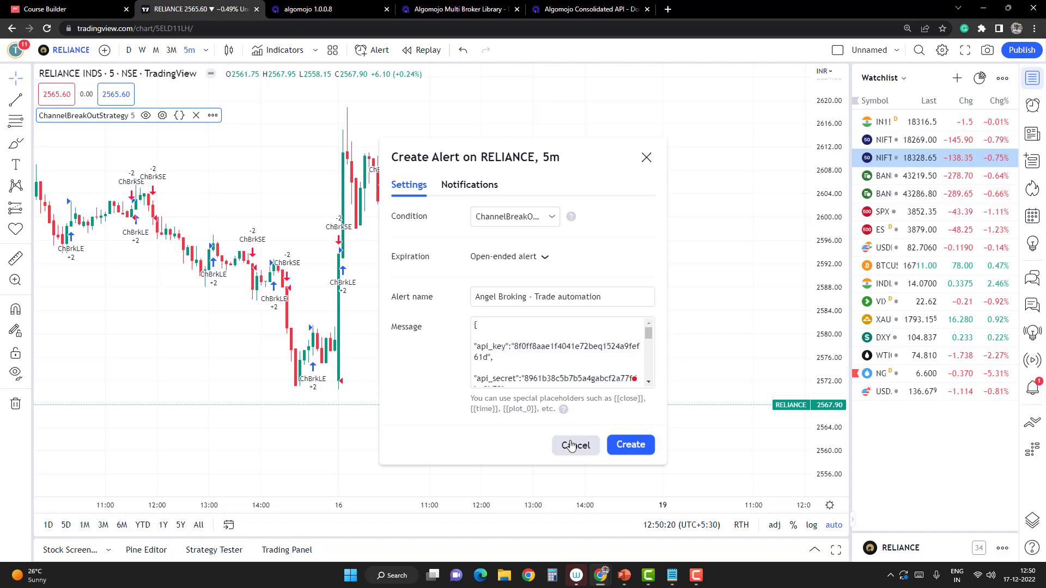
Change the ChannelBreakOutStrategy order size from 1 to 100 contracts in its Properties
{"action": "left_click", "coordinate": [163, 116]}
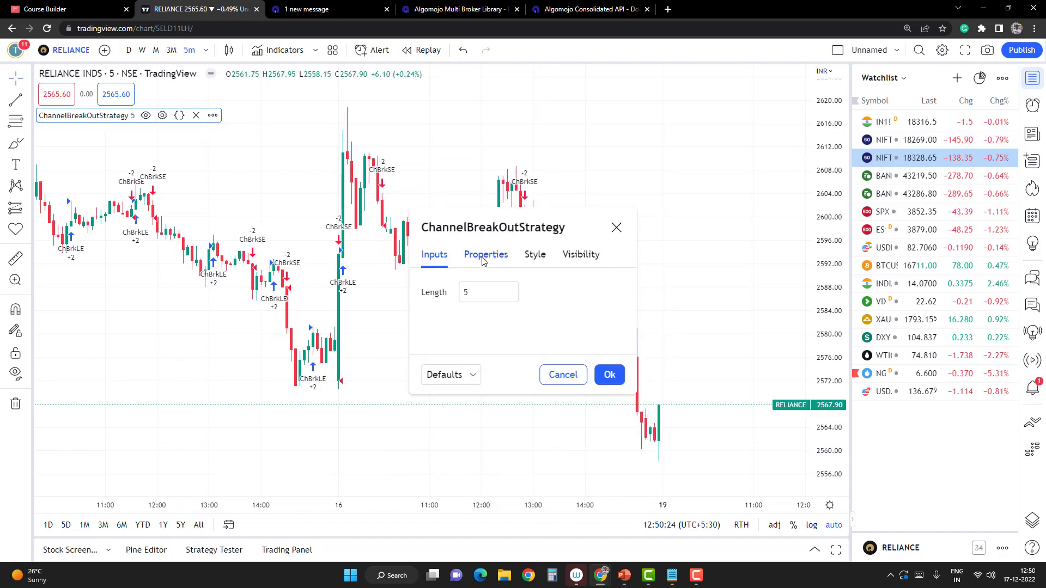
{"action": "left_click", "coordinate": [485, 255]}
{"action": "left_click", "coordinate": [564, 198]}
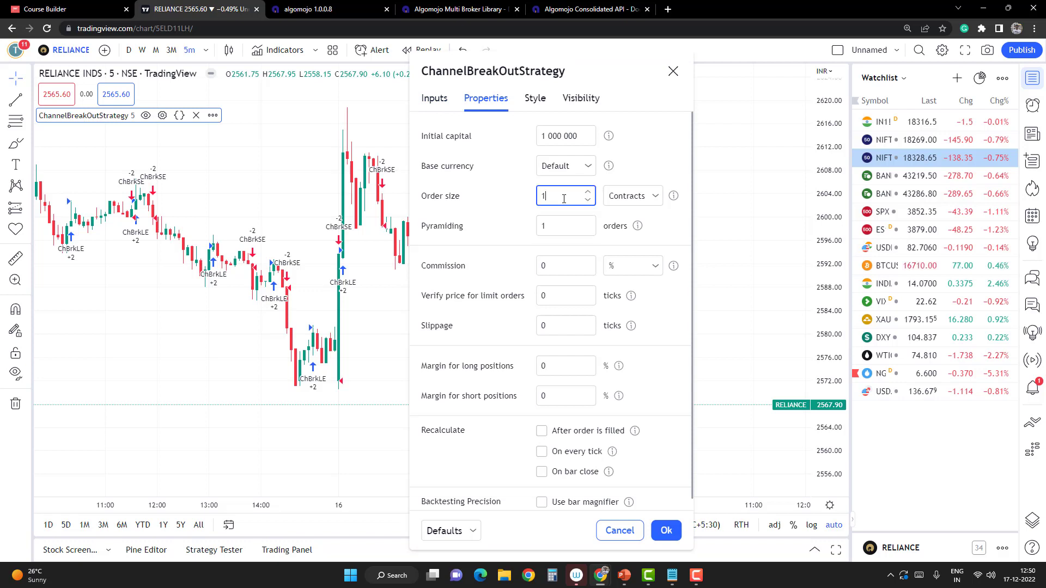
{"action": "type", "text": "00"}
{"action": "left_click", "coordinate": [666, 530]}
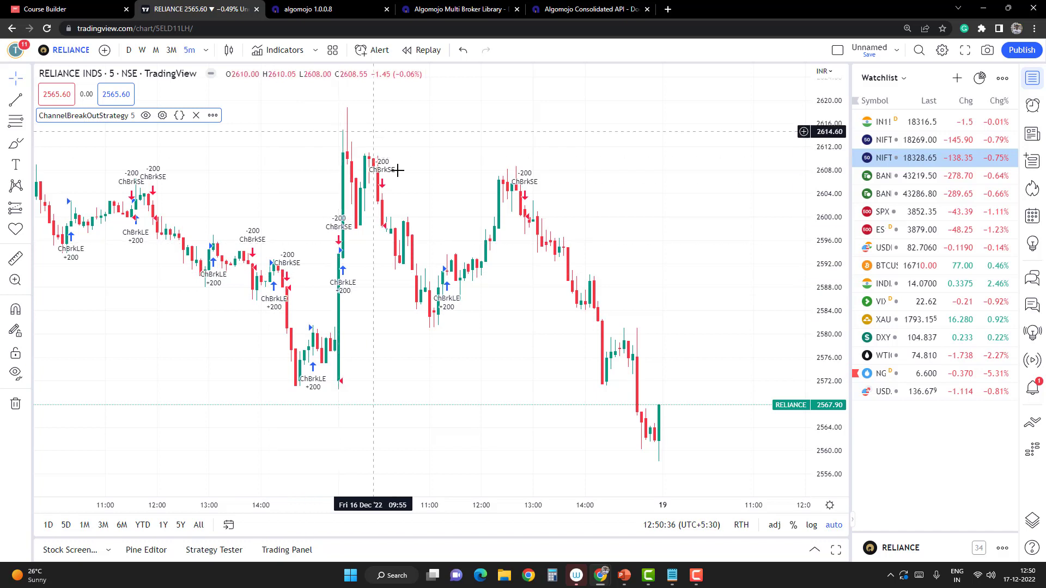
Add an alert on ChannelBreakOutStrategy with the JSON order payload as its message
{"action": "left_click", "coordinate": [213, 115]}
{"action": "left_click", "coordinate": [238, 134]}
{"action": "left_click", "coordinate": [545, 349]}
{"action": "key", "text": "ctrl+a"}
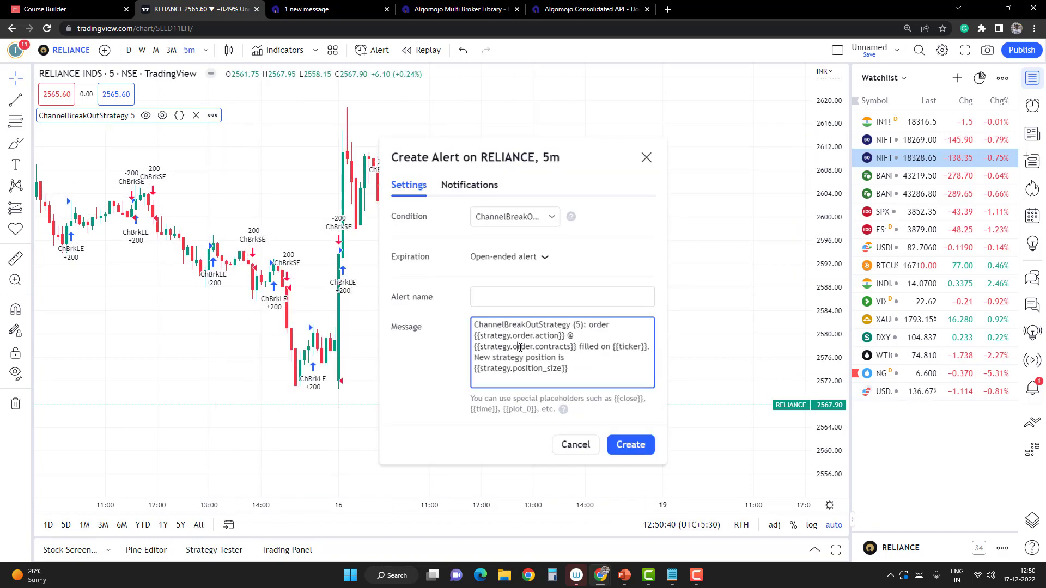
{"action": "key", "text": "ctrl+v"}
Name the alert 'Angel Automation' and create it
{"action": "left_click", "coordinate": [515, 292]}
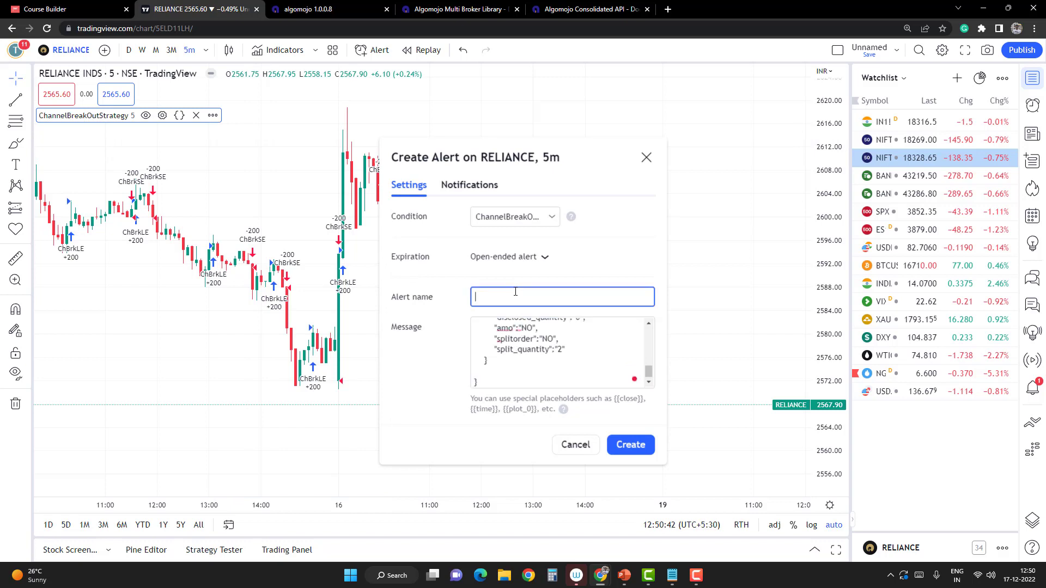
{"action": "type", "text": "Angel Automation"}
{"action": "left_click", "coordinate": [625, 445]}
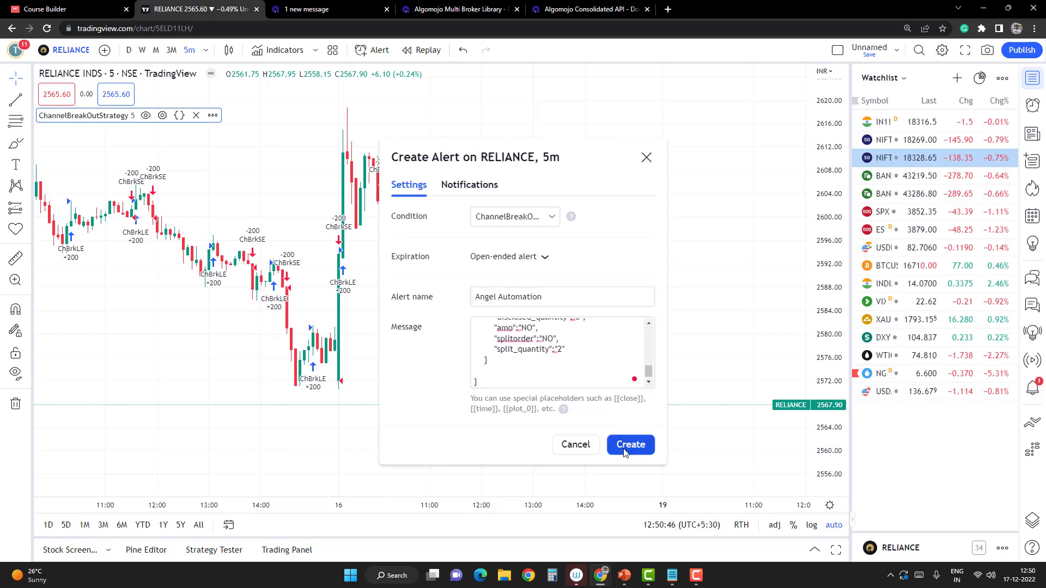